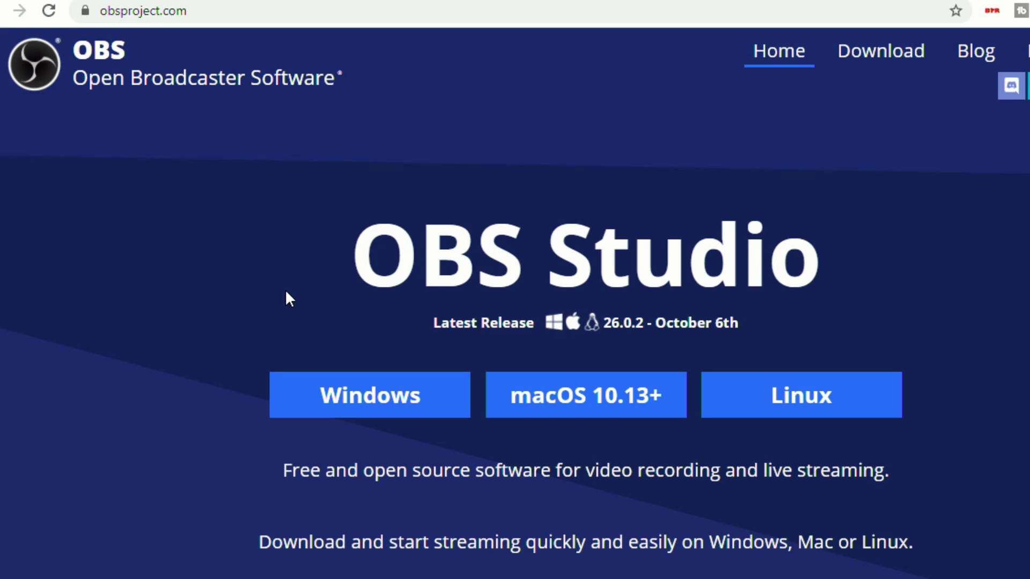
- Download the OBS Studio 26.0.2 Windows installer from the OBS download page
left_click(314, 402)
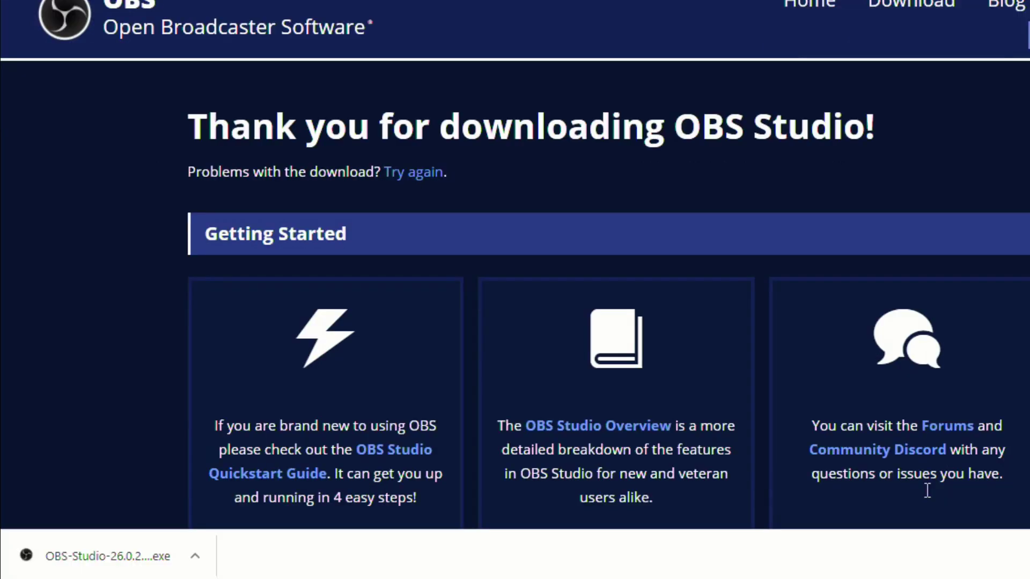
- Run the OBS 26.0.2 installer into the default folder and launch OBS Studio when it finishes
left_click(133, 567)
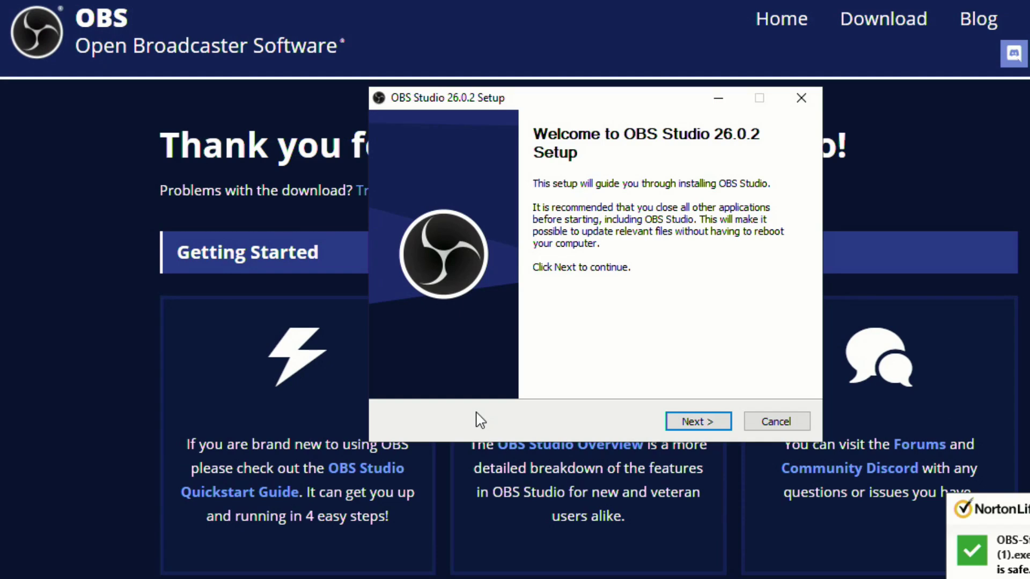
left_click(693, 424)
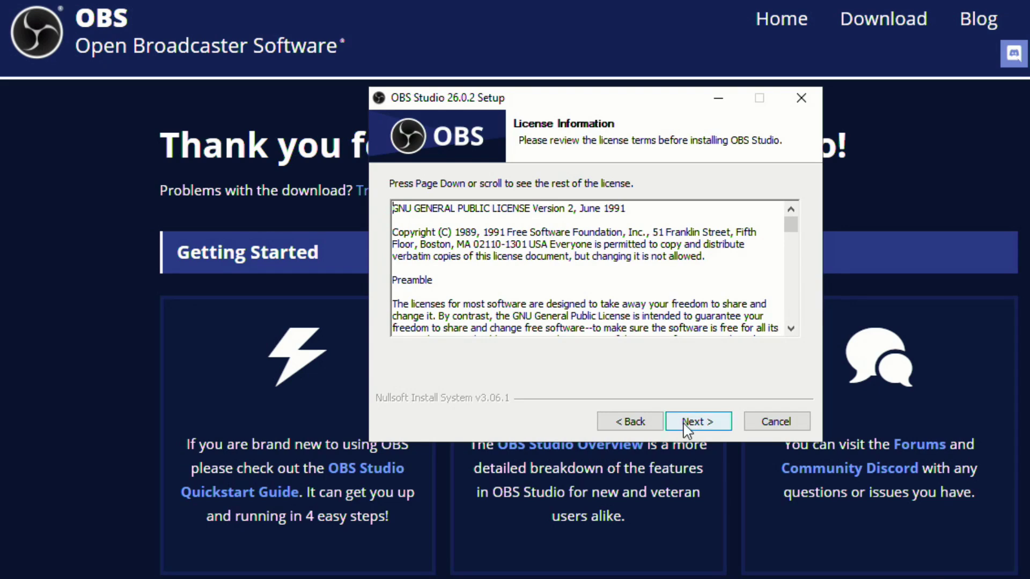
left_click(686, 423)
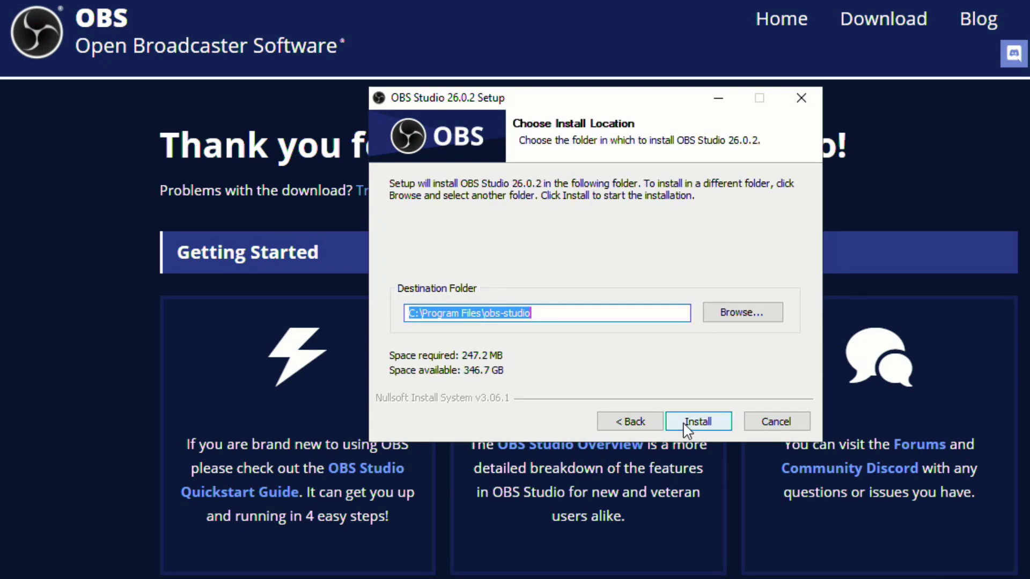
left_click(686, 423)
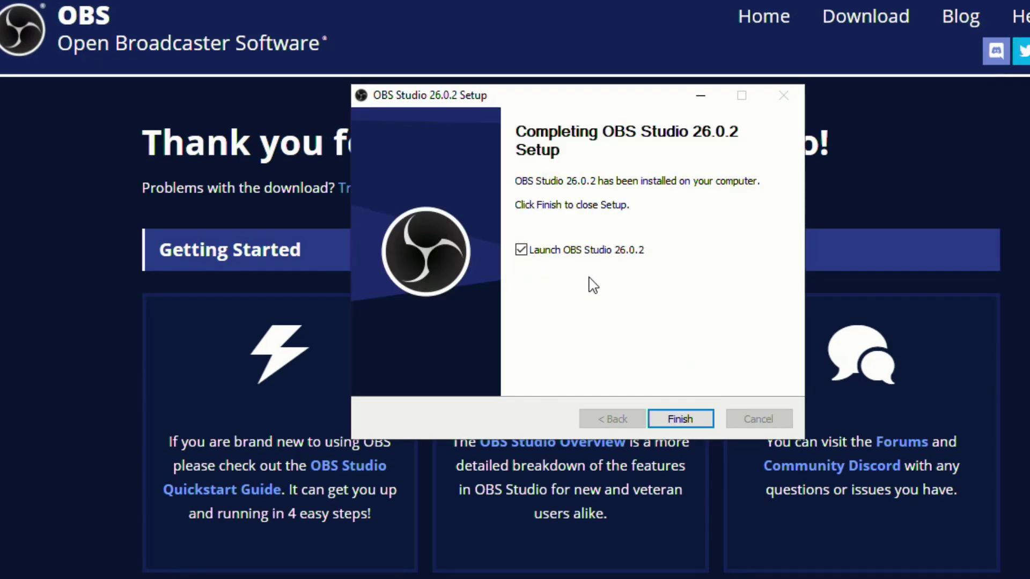
left_click(697, 418)
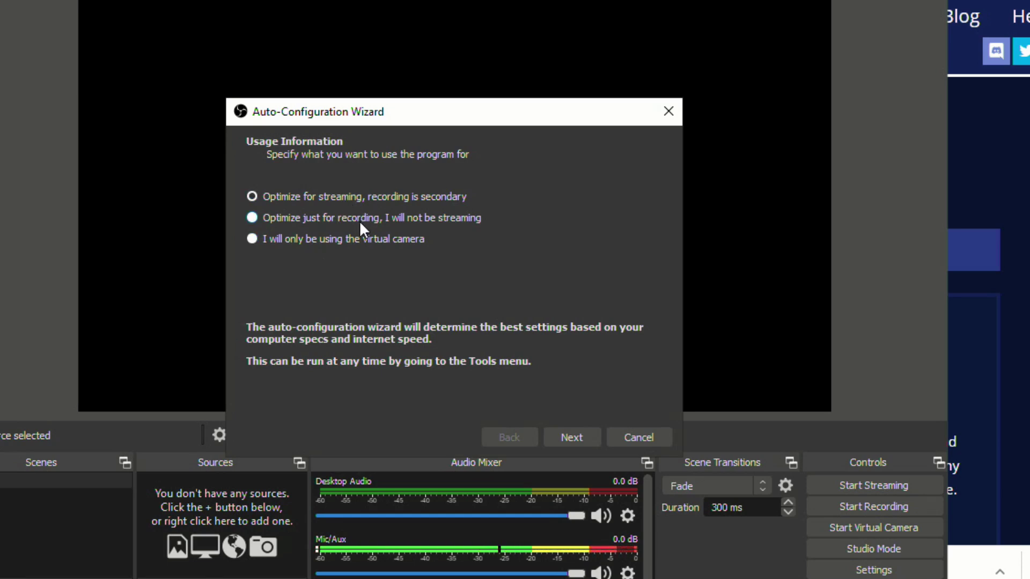
- Set the Auto-Configuration Wizard to virtual-camera-only use and apply the recommended 1366x768, 30 FPS settings
left_click(316, 238)
left_click(572, 438)
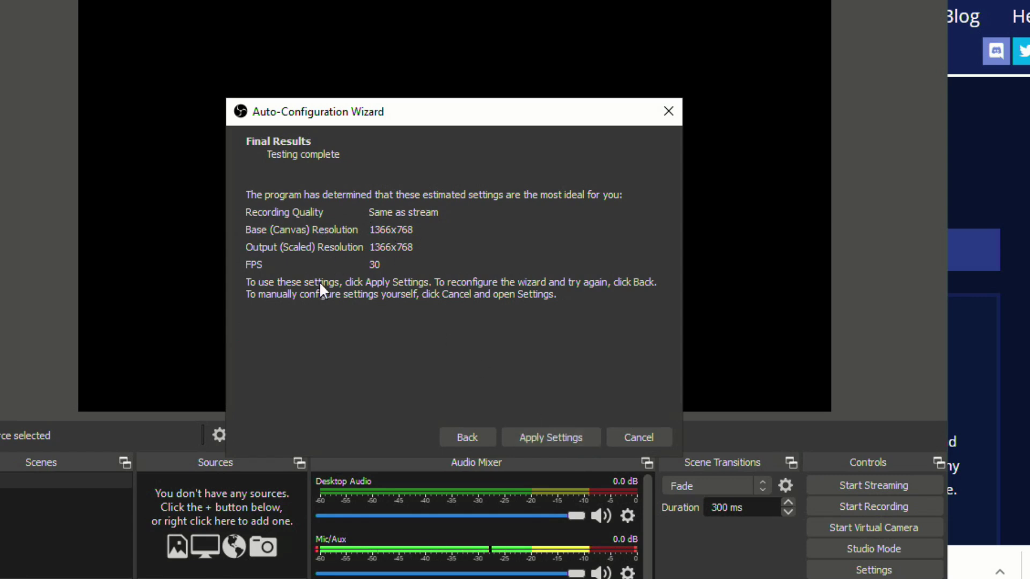
left_click(577, 433)
- Maximize OBS and add a Video Capture Device source using the HP TrueVision HD webcam
double_click(799, 12)
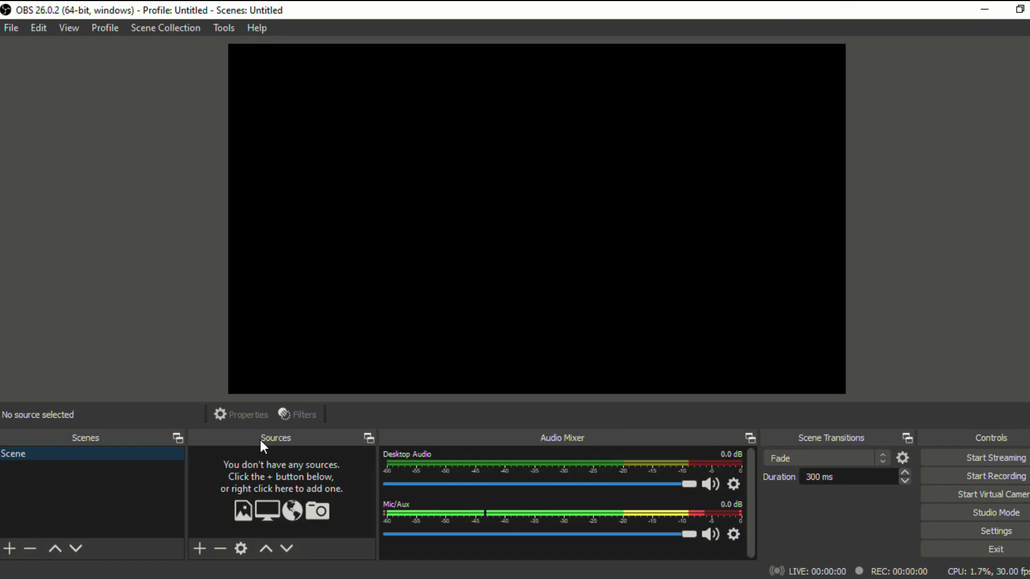
left_click(200, 550)
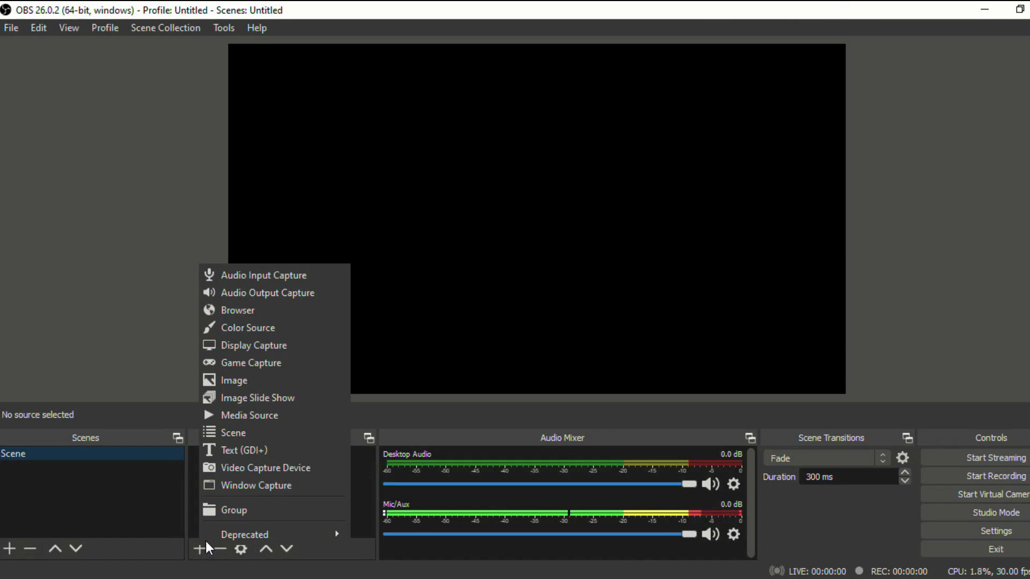
left_click(246, 468)
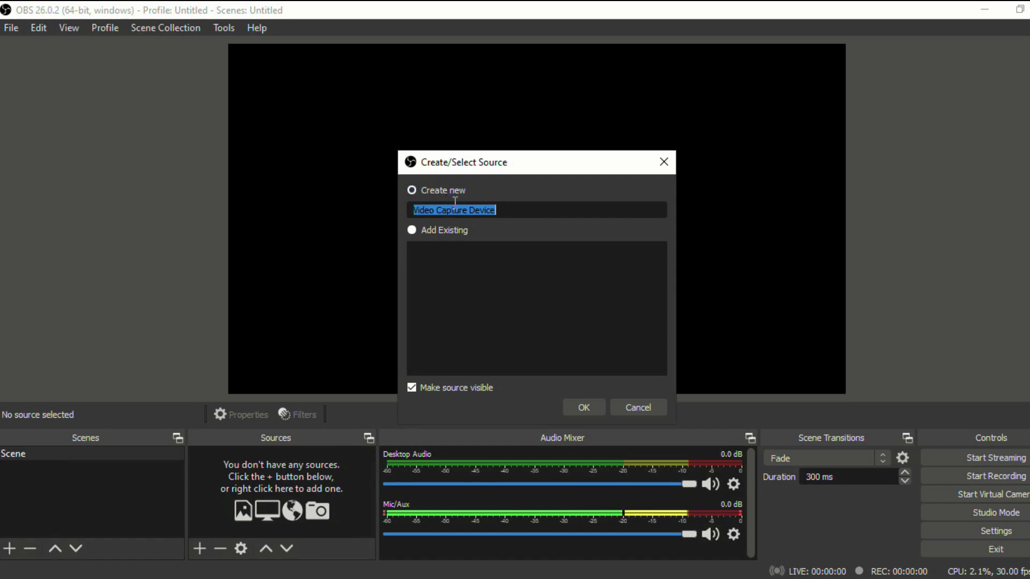
left_click(580, 406)
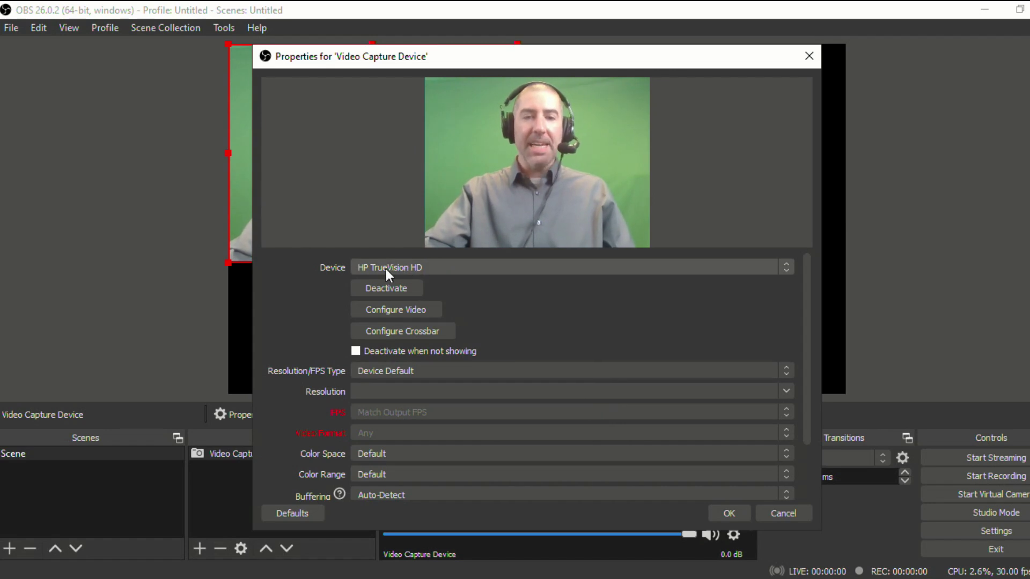
left_click(557, 272)
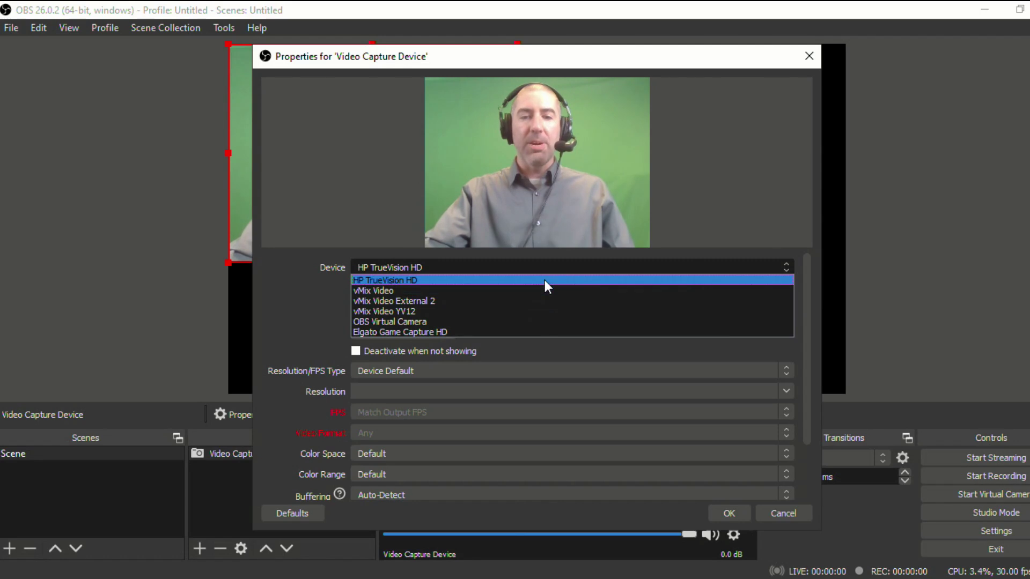
left_click(681, 247)
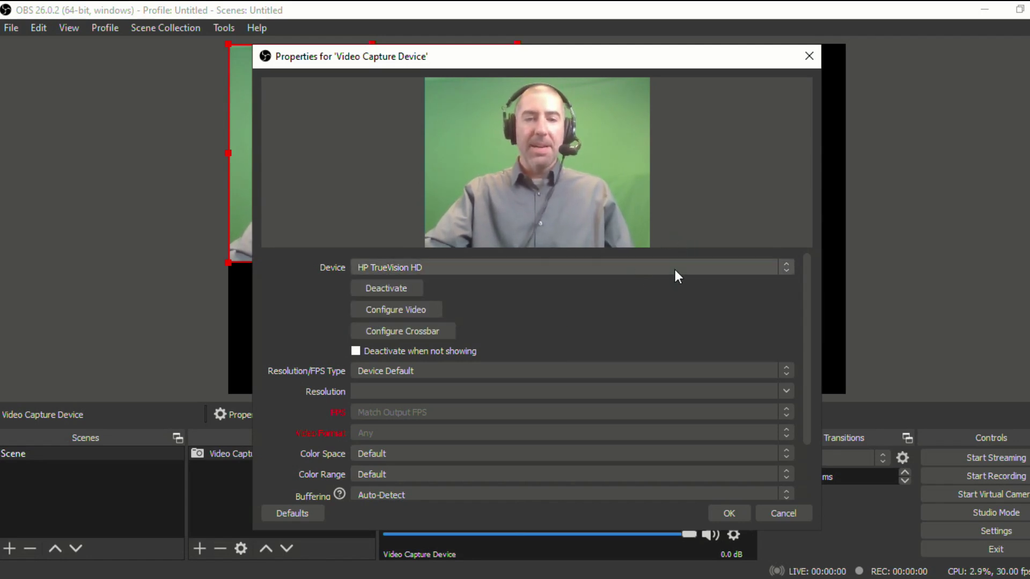
left_click(730, 513)
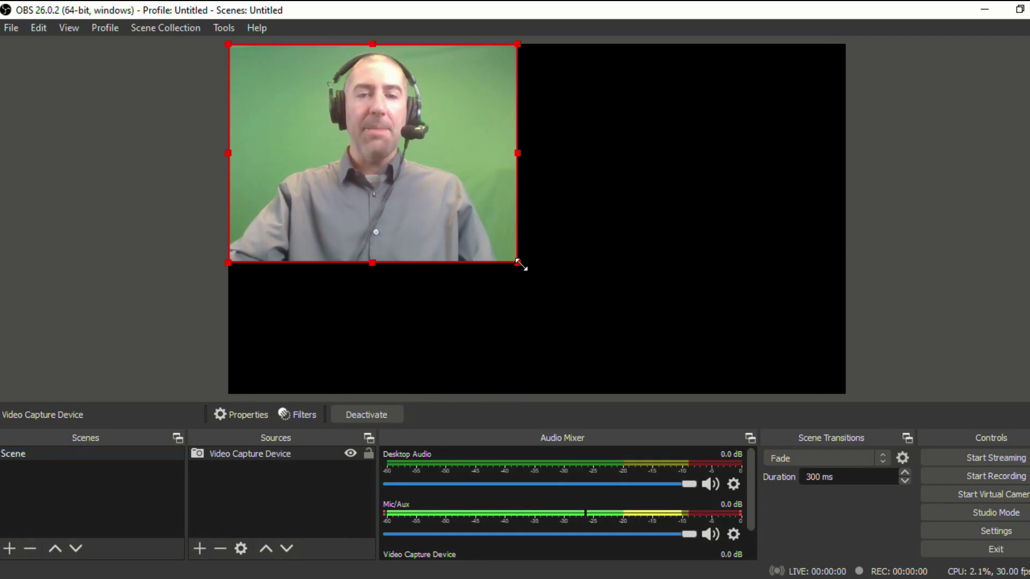
- Resize the webcam feed to nearly fill the canvas and centre it near the top
left_click_drag(518, 263, 838, 377)
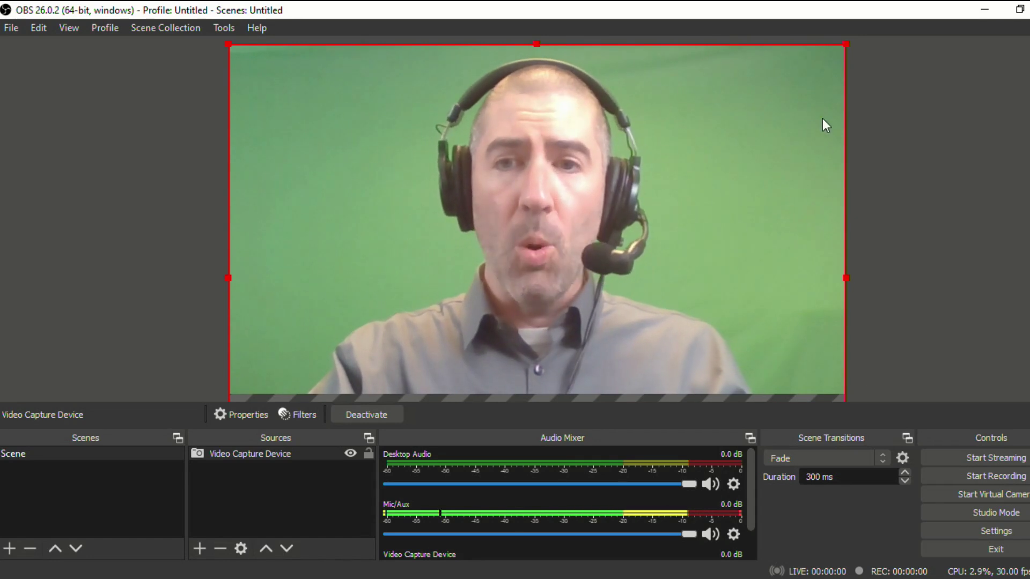
left_click_drag(846, 45, 783, 90)
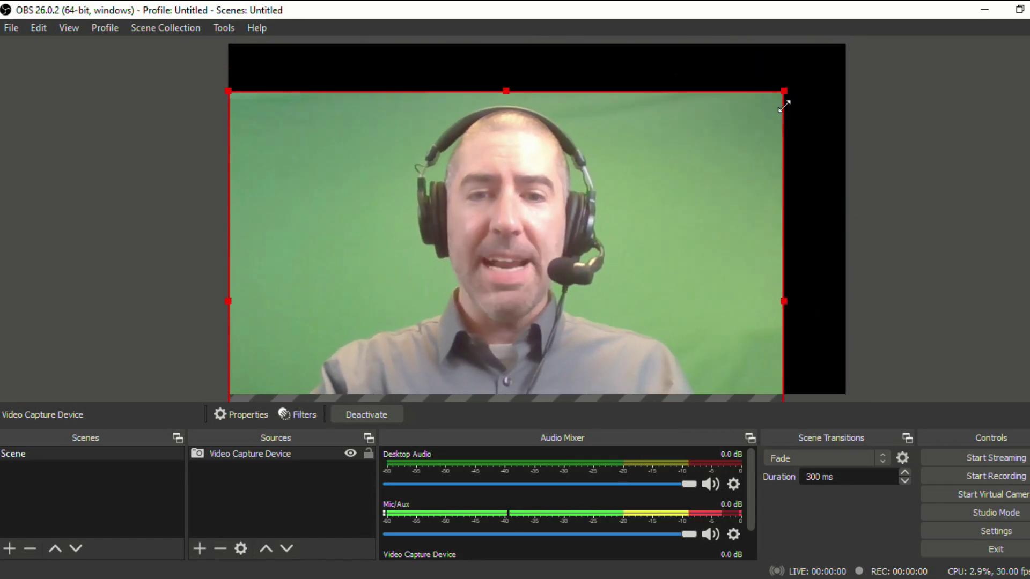
left_click_drag(639, 217, 664, 184)
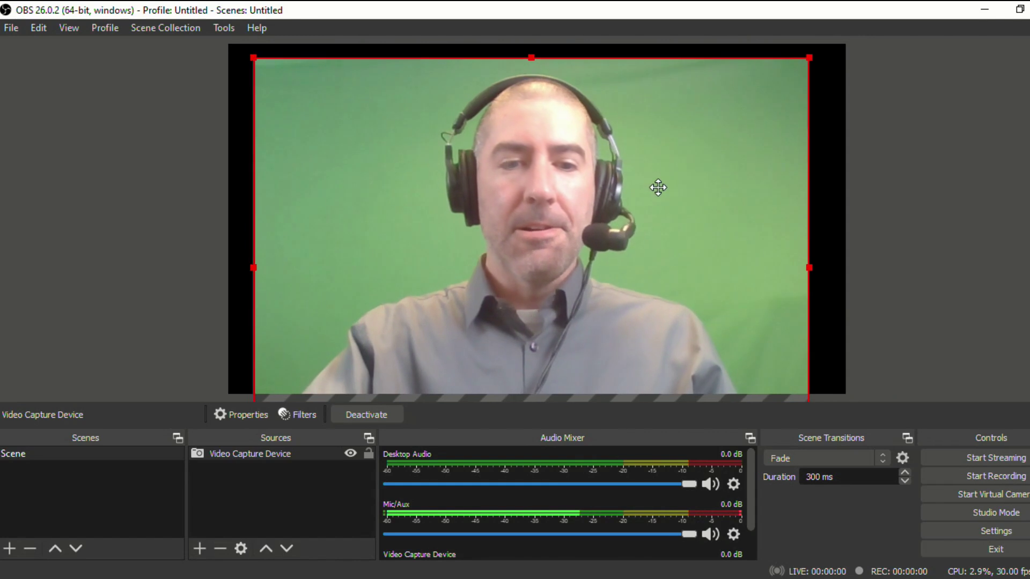
left_click(198, 552)
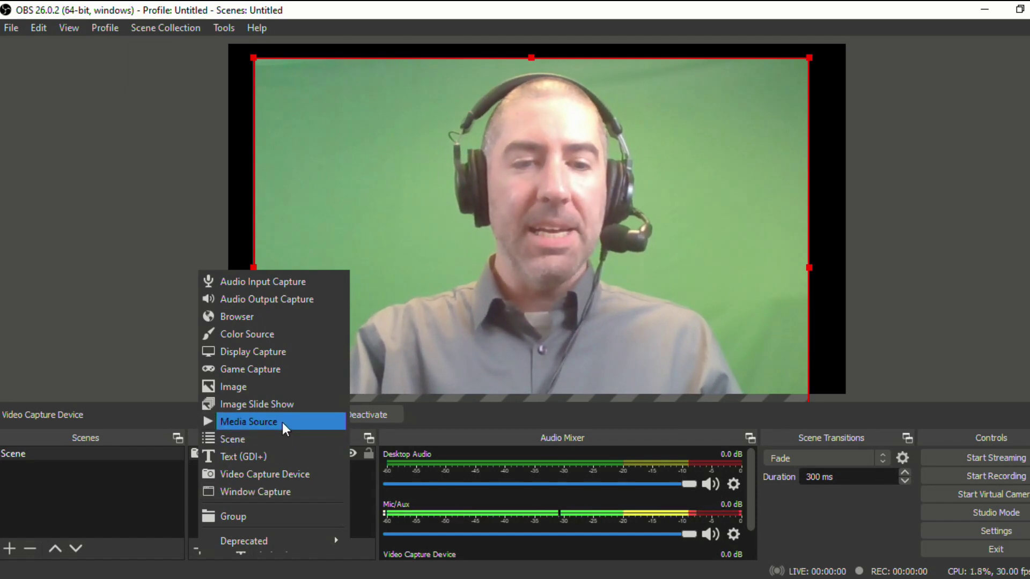
- Add a Media Source playing the american-flag-wave video file with Loop enabled
left_click(282, 422)
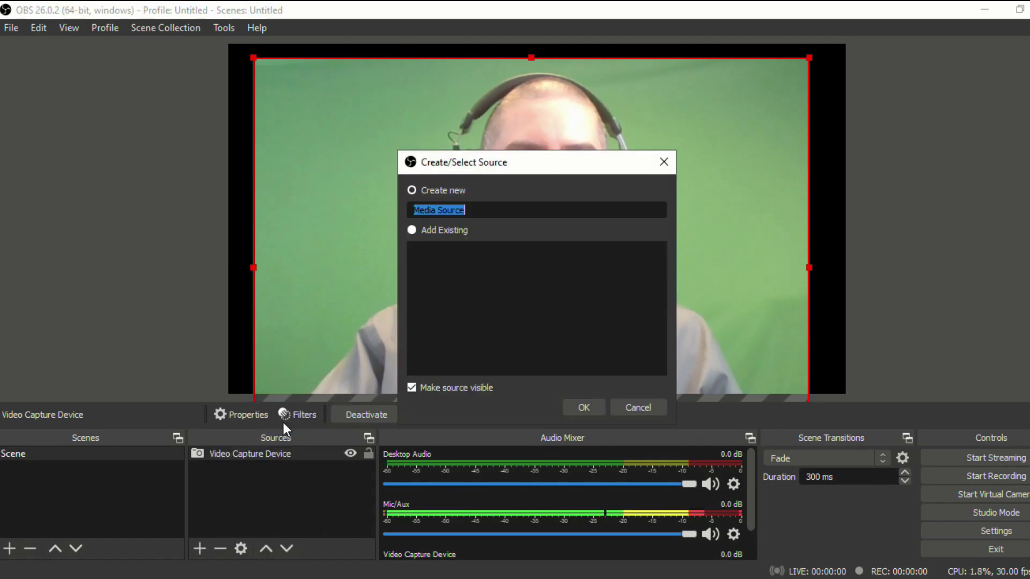
left_click(584, 408)
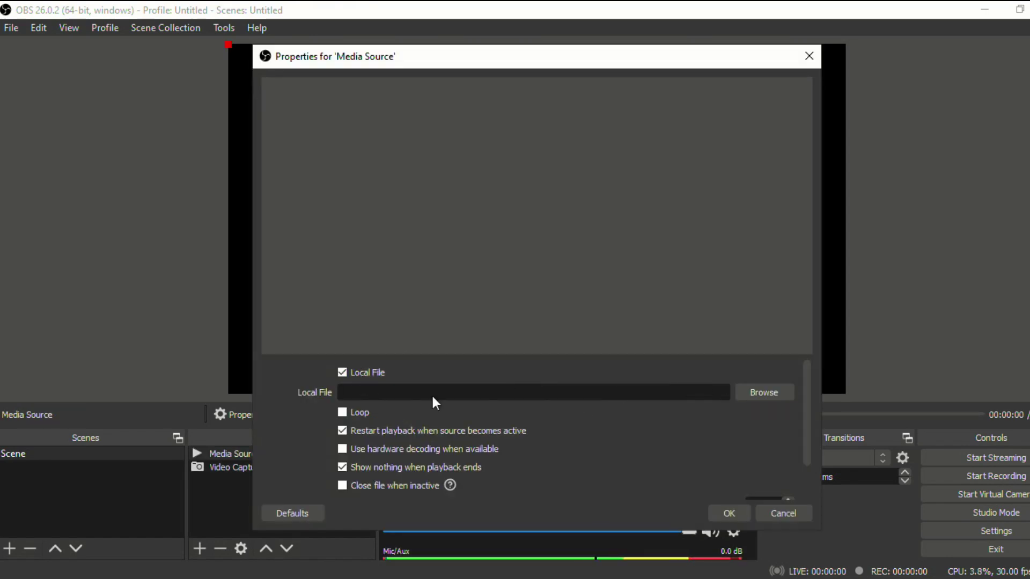
left_click(759, 394)
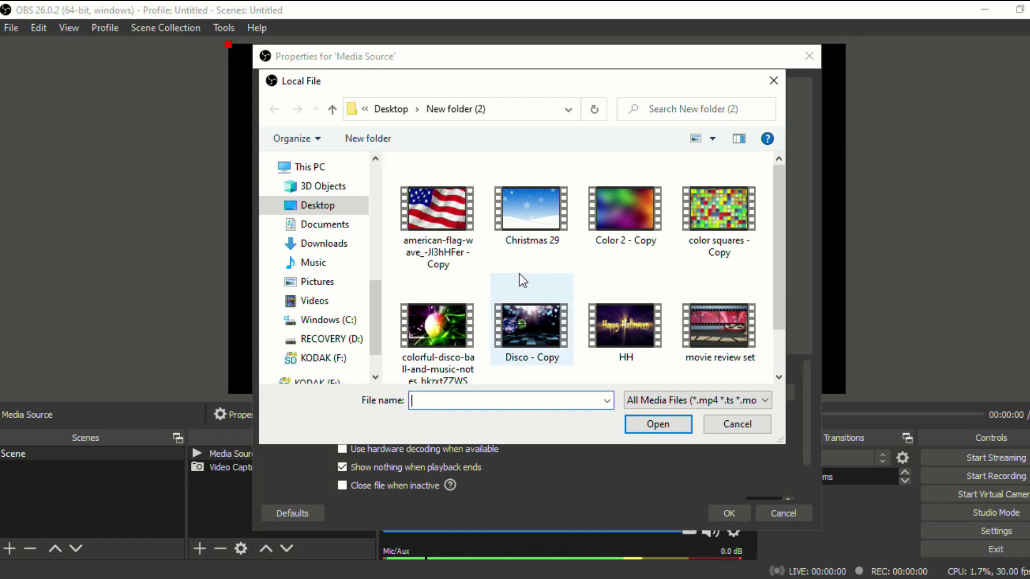
left_click(439, 215)
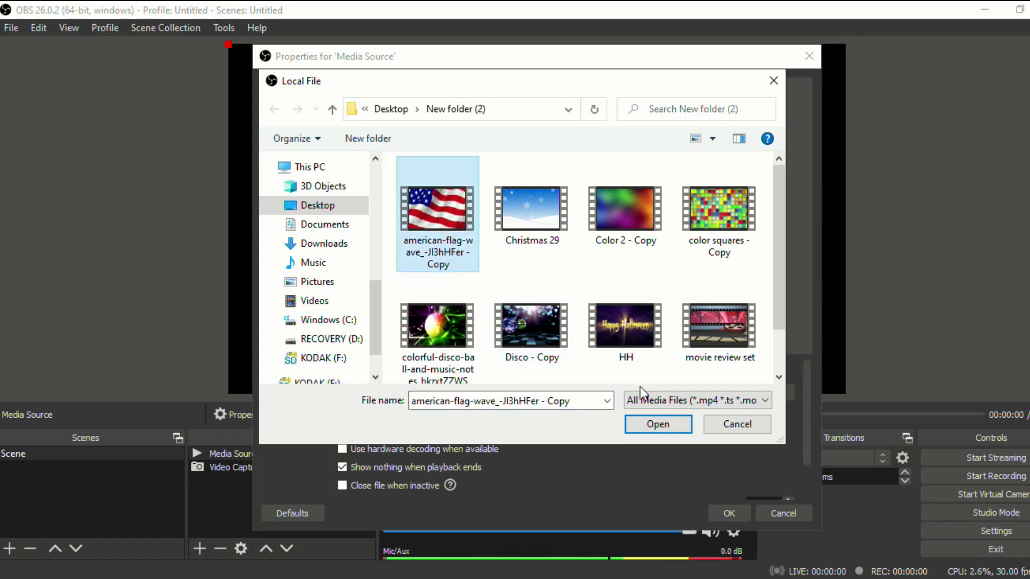
left_click(671, 426)
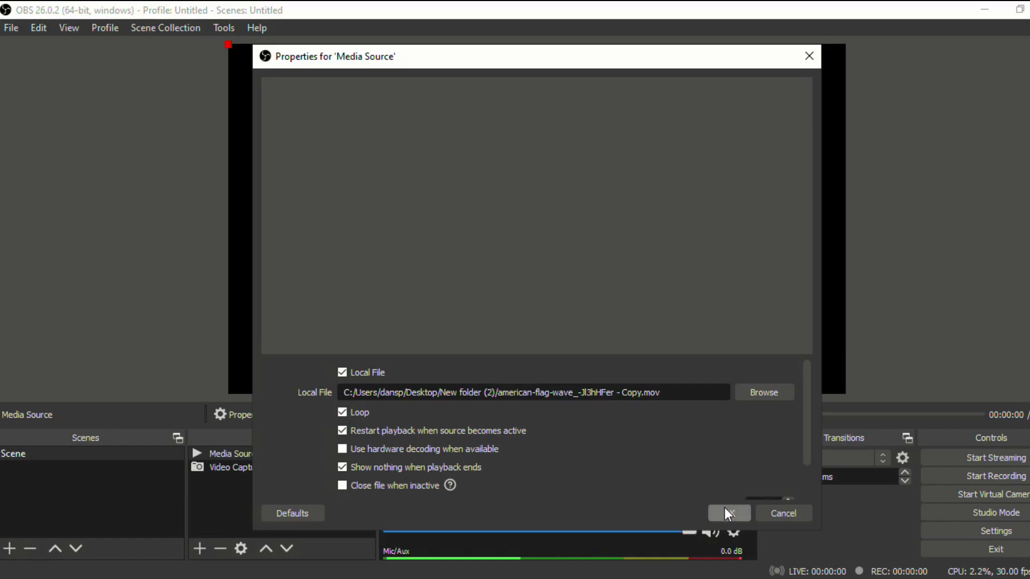
left_click(725, 509)
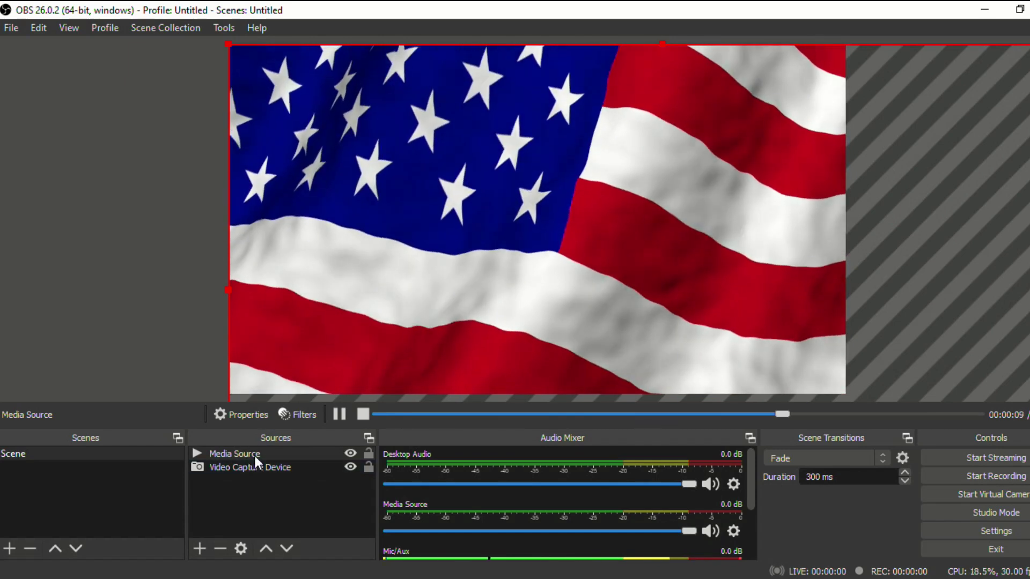
- Reorder the Sources list so the flag Media Source sits below the Video Capture Device
left_click(277, 455)
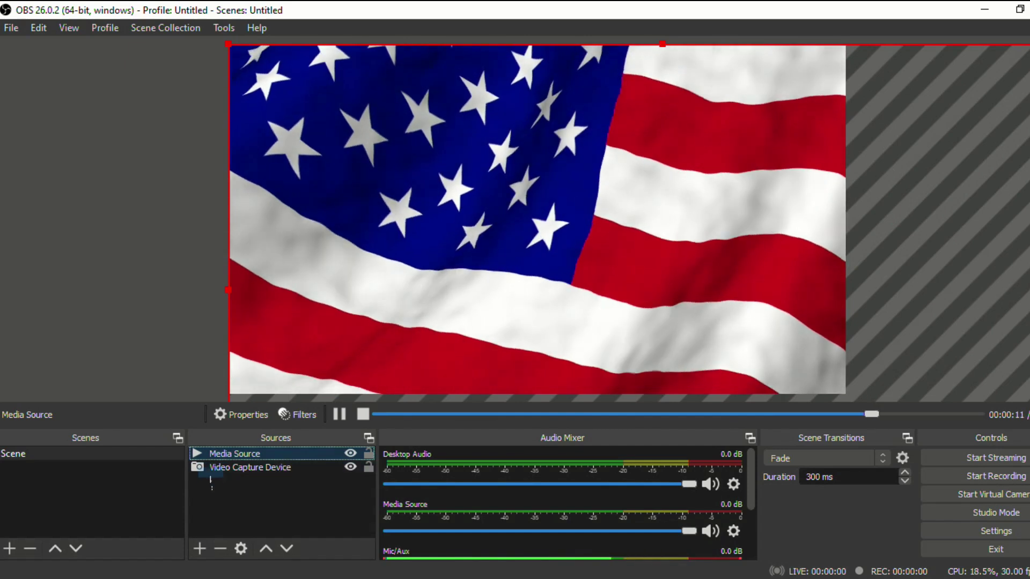
left_click_drag(242, 454, 287, 468)
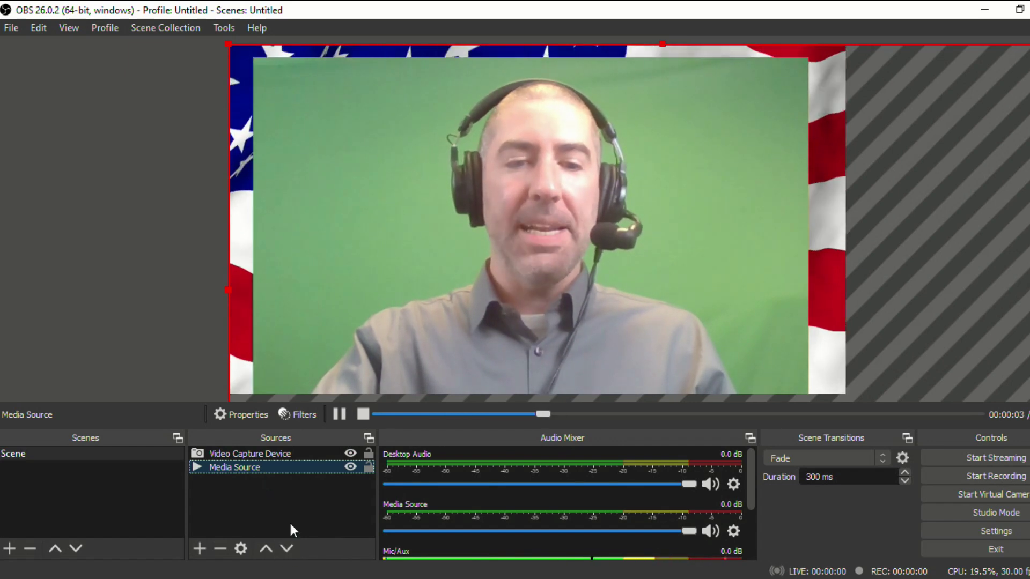
left_click(267, 548)
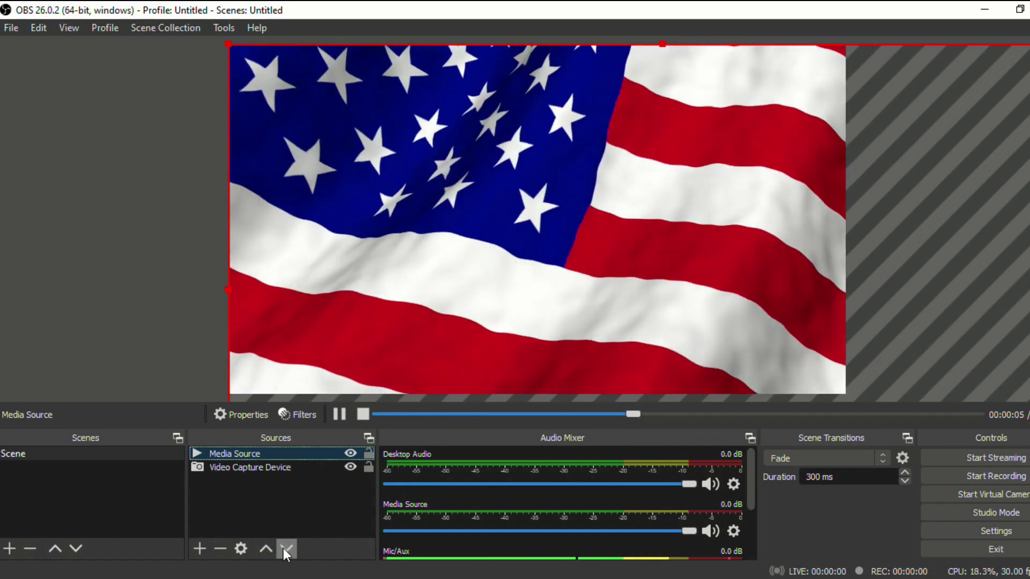
left_click(287, 549)
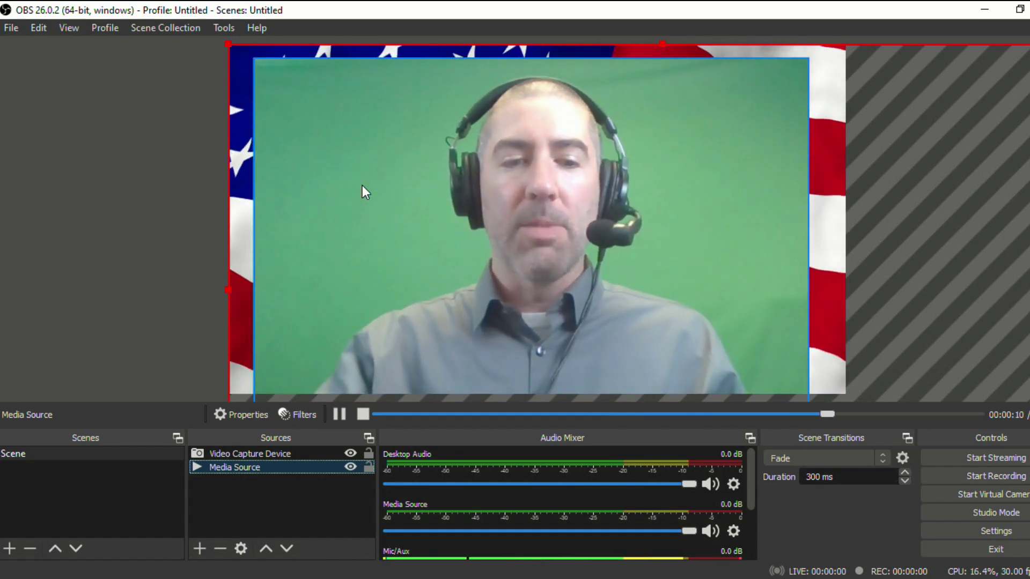
- Add a Chroma Key effect filter to the webcam source from its Filters window
left_click(292, 452)
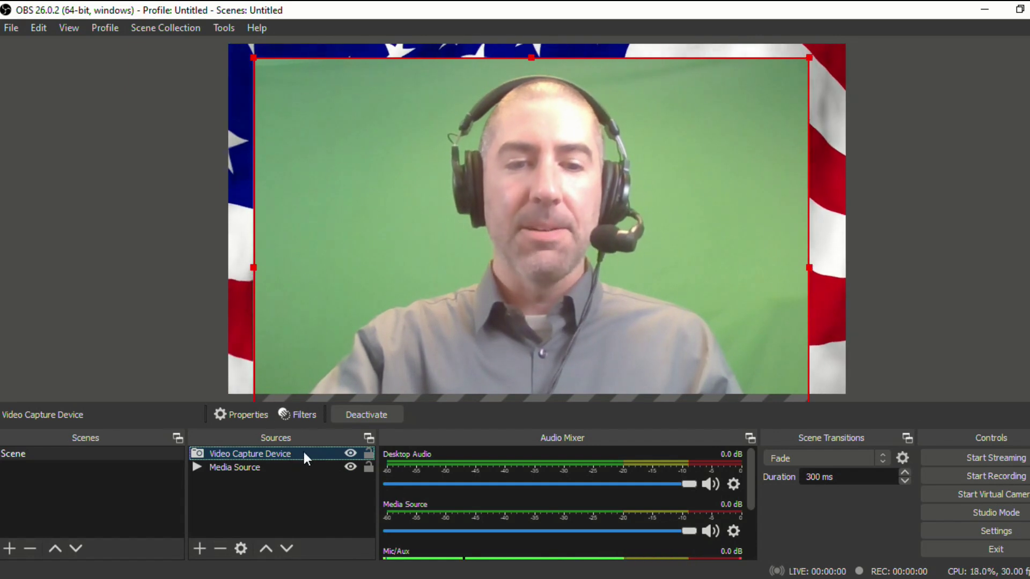
right_click(297, 347)
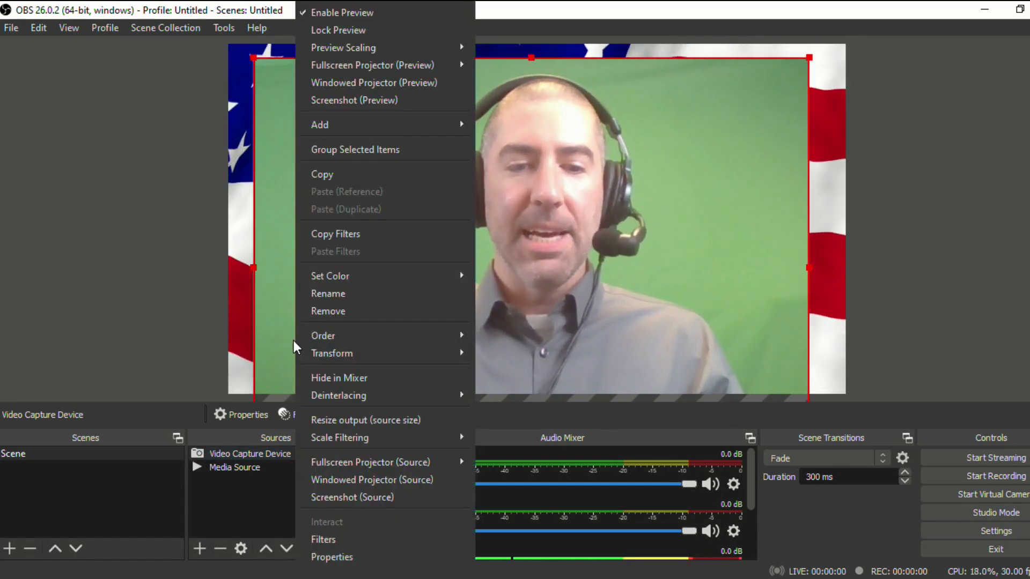
left_click(399, 540)
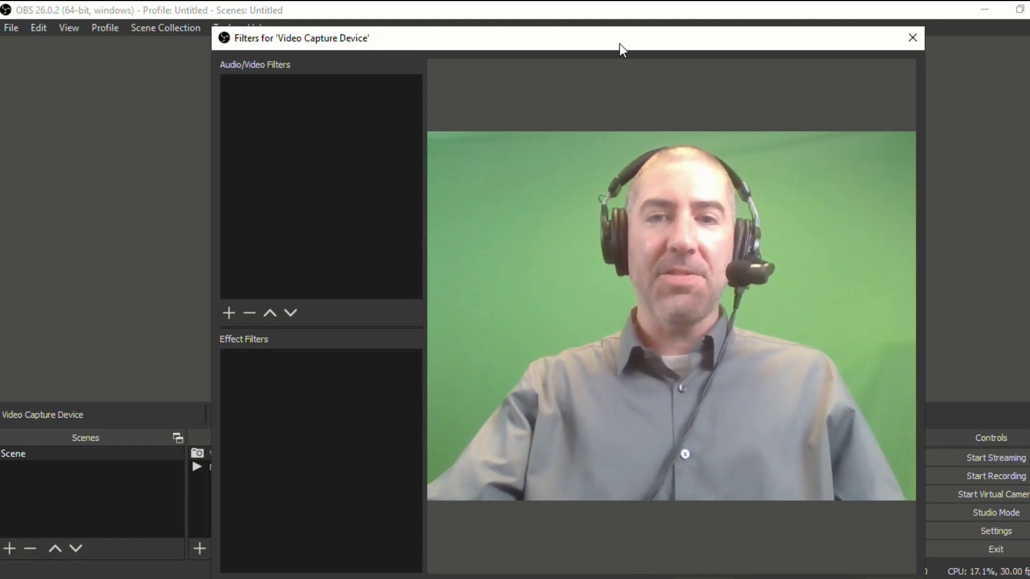
left_click_drag(620, 43, 611, 6)
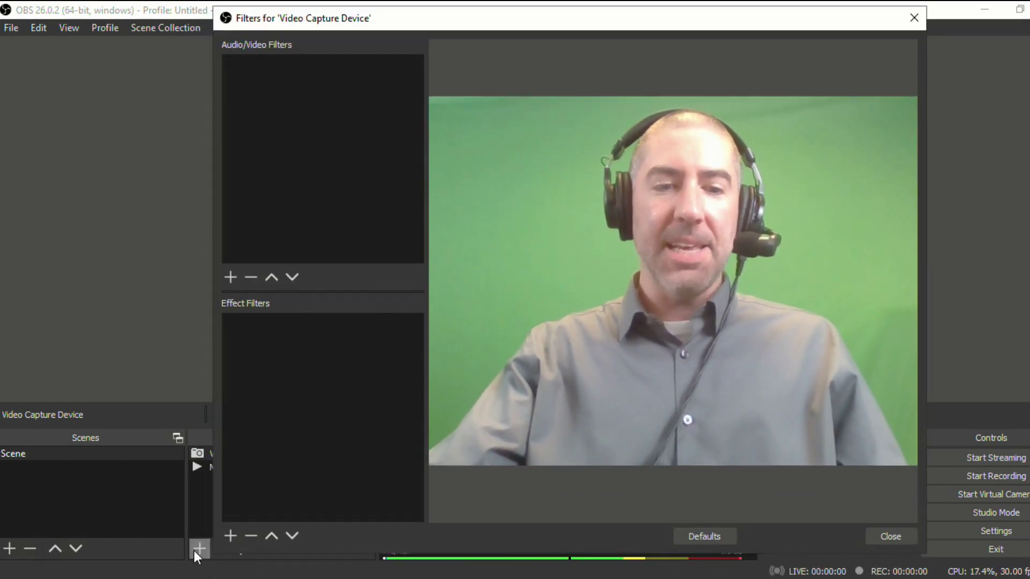
left_click(232, 538)
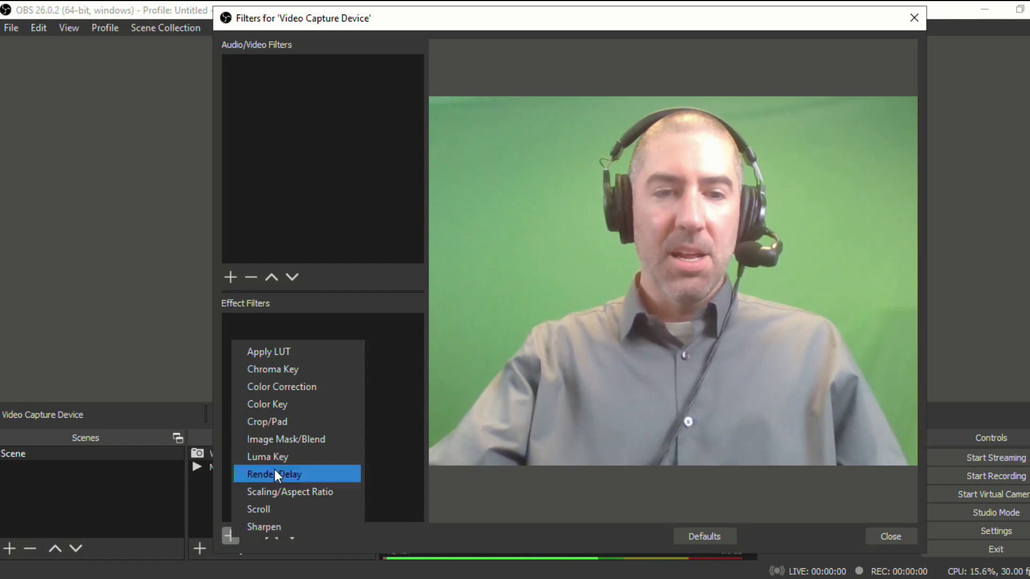
left_click(301, 374)
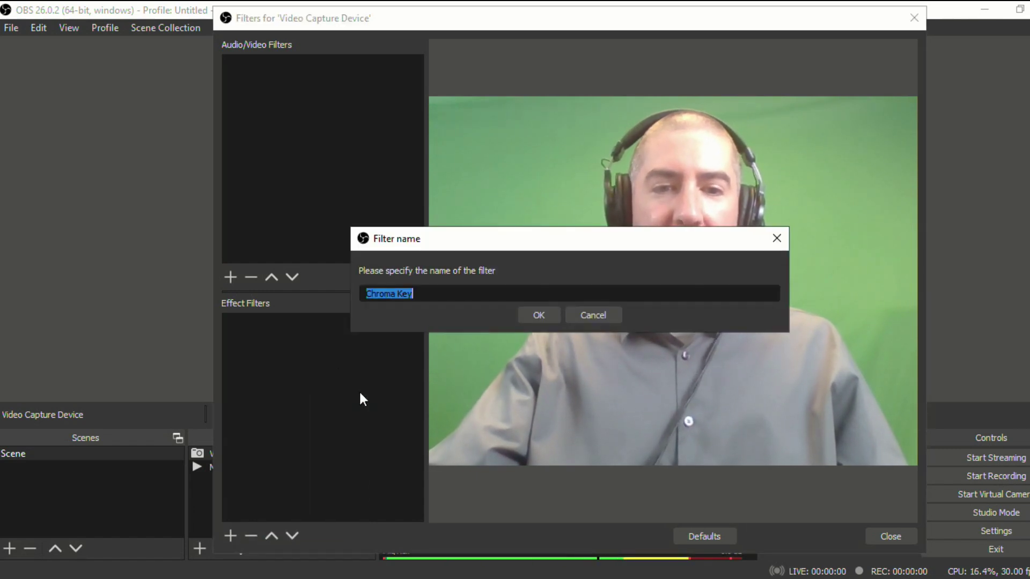
left_click(540, 316)
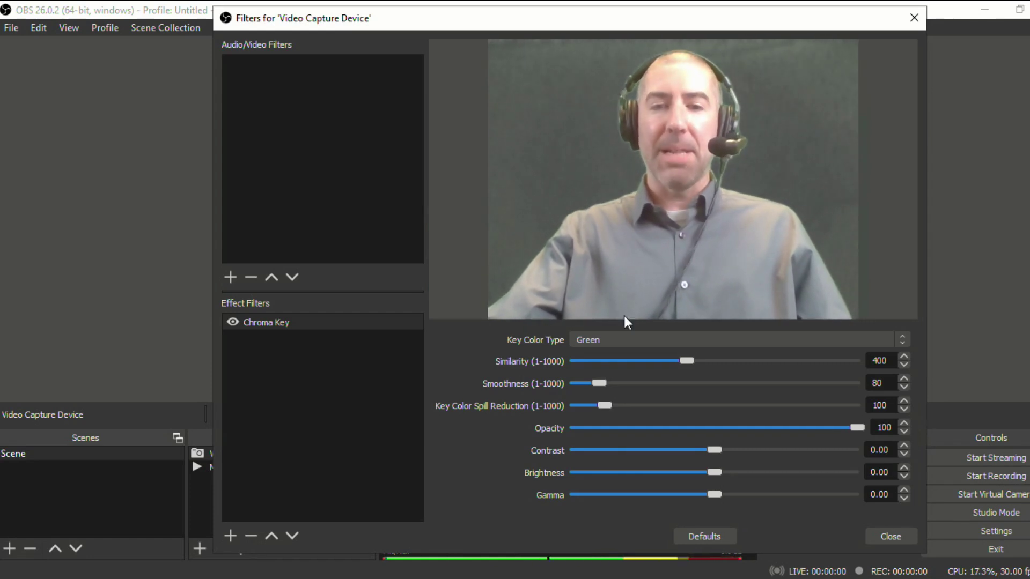
- Tune the chroma key: keep Green as key colour, adjust Smoothness, and set Similarity to 433
mouse_move(687, 360)
left_mouse_down()
mouse_move(664, 360)
mouse_move(715, 360)
mouse_move(695, 361)
left_mouse_up()
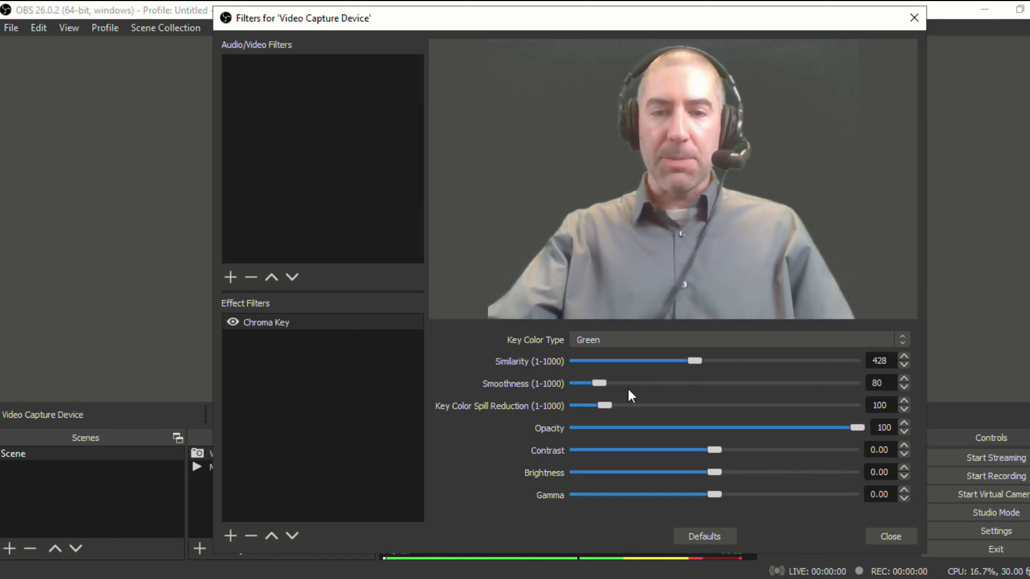
left_click_drag(606, 383, 587, 401)
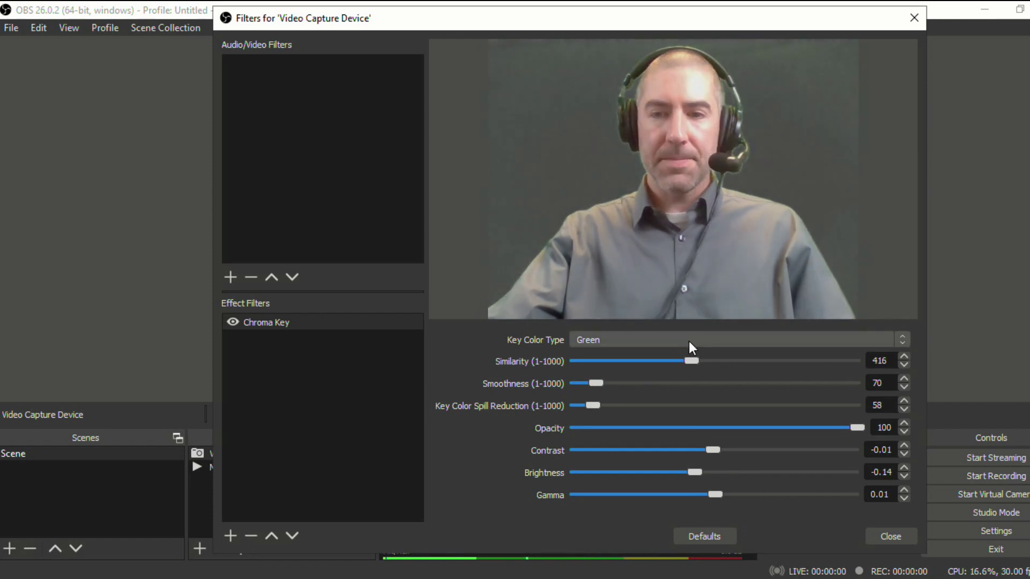
left_click(689, 341)
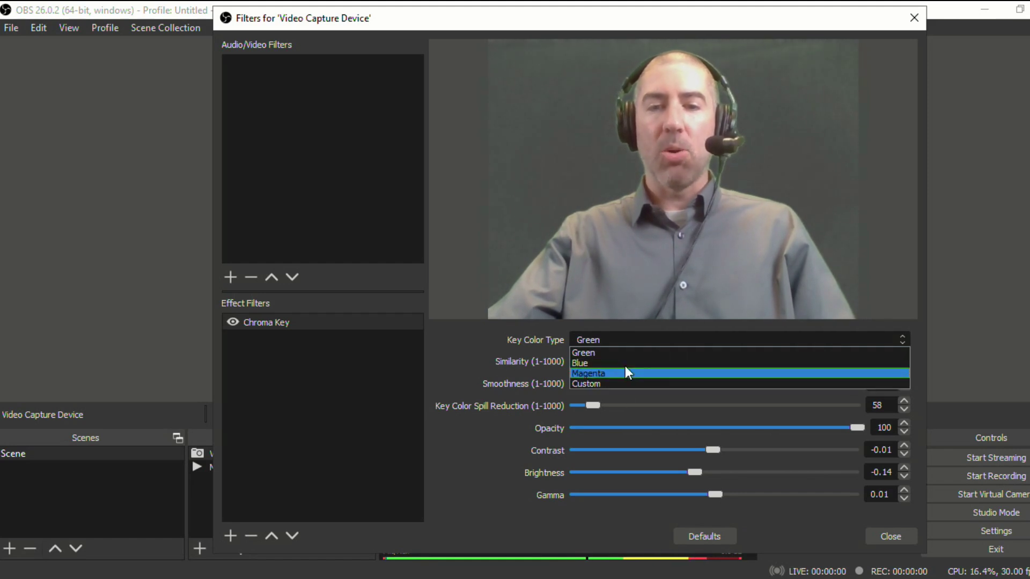
left_click(522, 337)
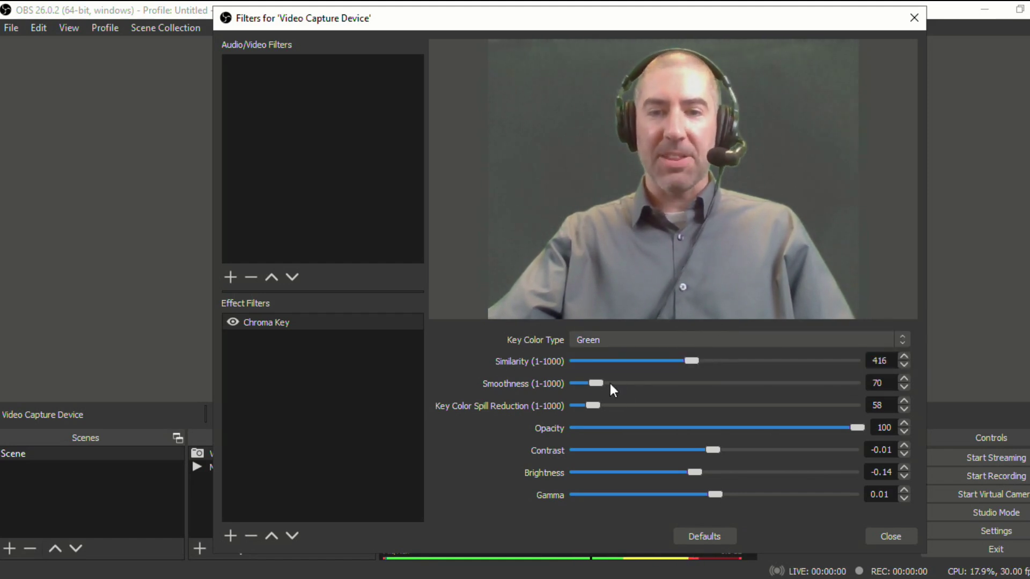
left_click_drag(694, 359, 696, 359)
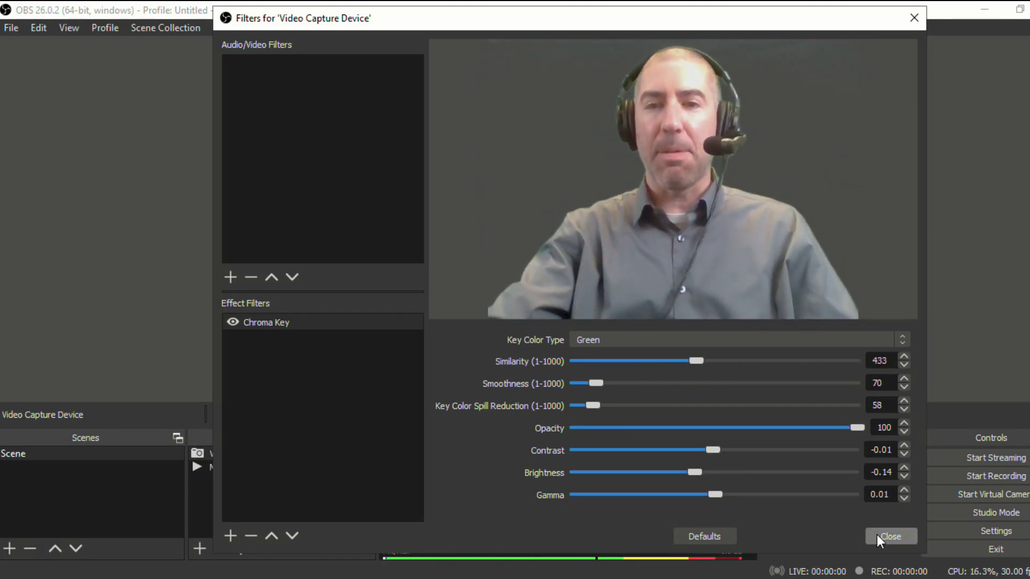
- Resize and shift the keyed webcam over the flag background, then start the virtual camera
left_click(877, 538)
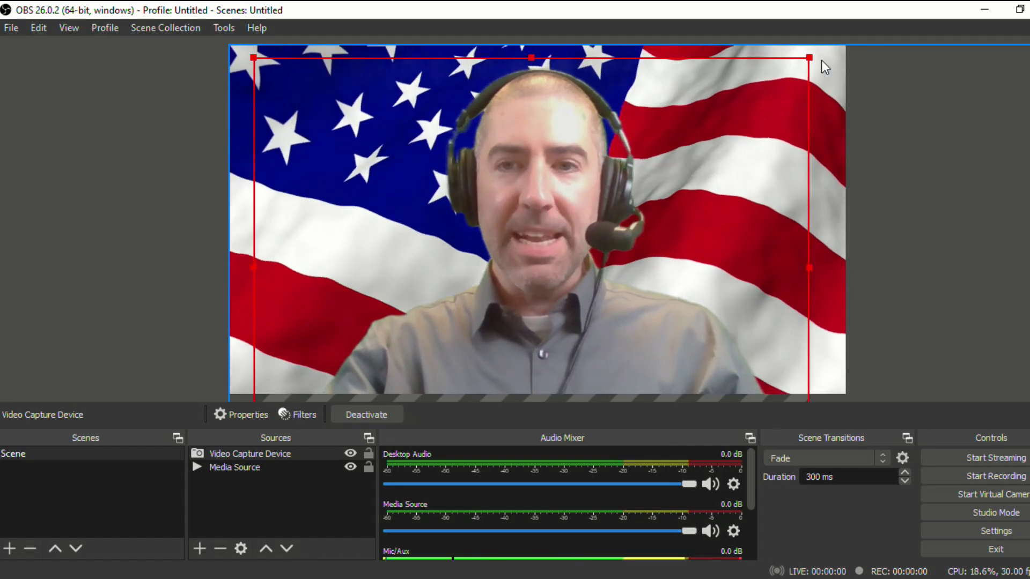
left_click_drag(814, 57, 747, 104)
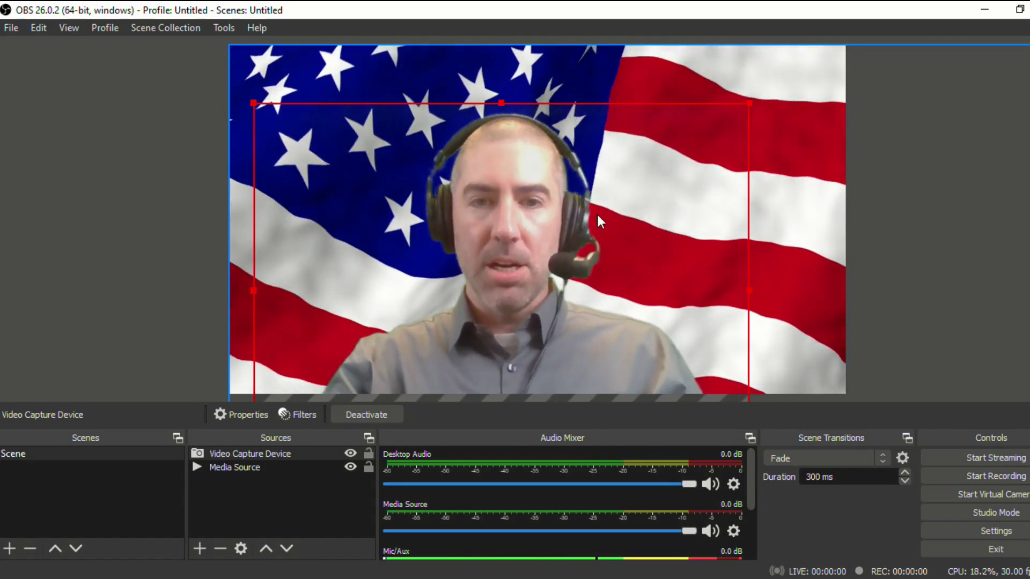
left_click_drag(596, 212, 628, 205)
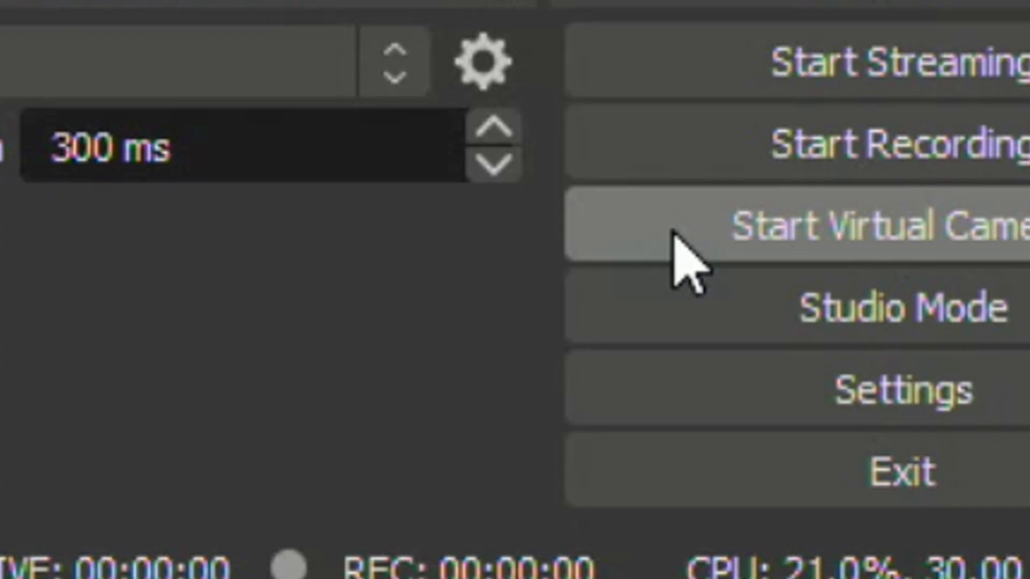
left_click(674, 232)
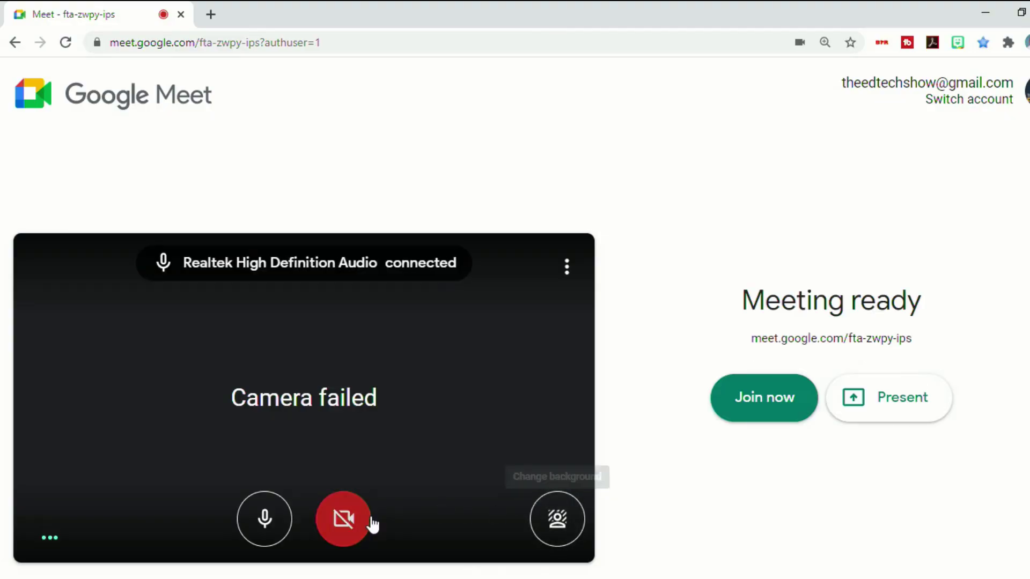
- Select OBS Virtual Camera in Google Meet's video settings and dismiss the invite-others panel
left_click(344, 518)
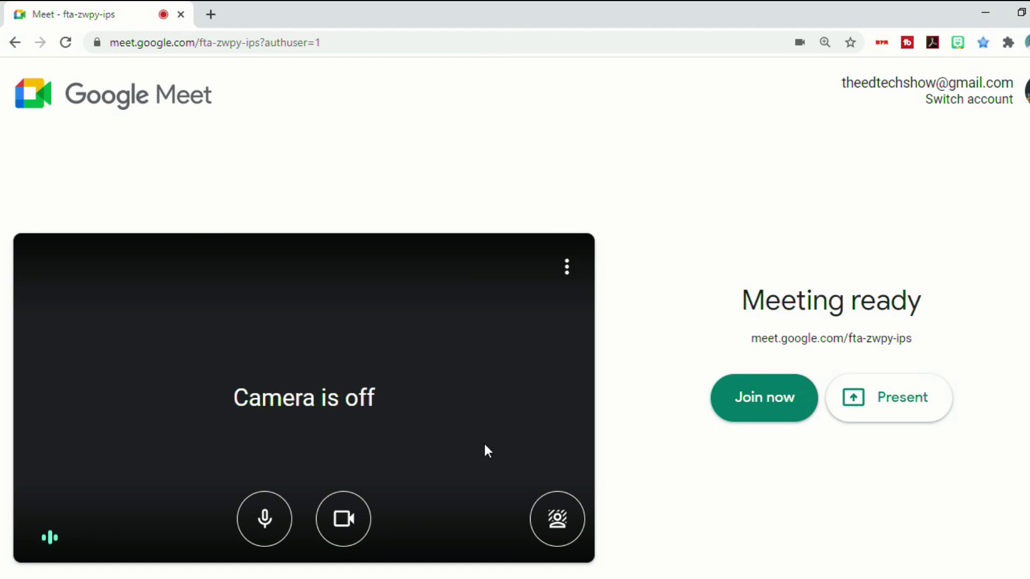
left_click(567, 267)
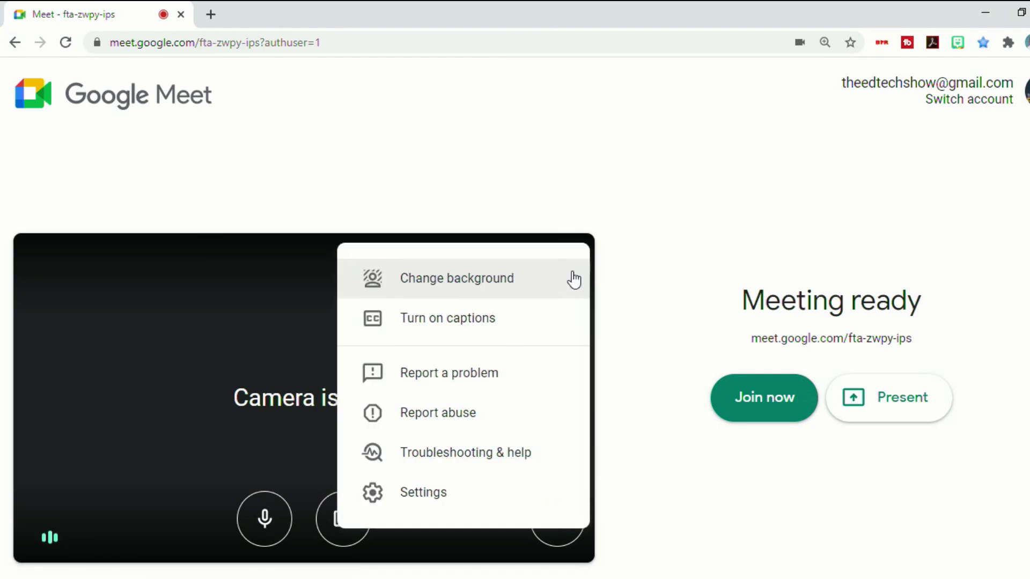
left_click(456, 513)
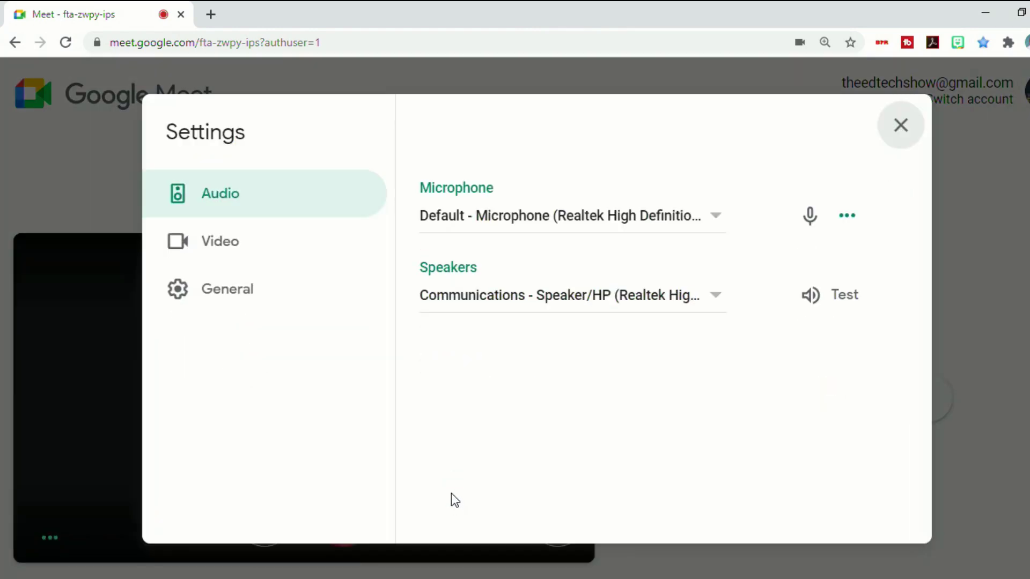
left_click(234, 256)
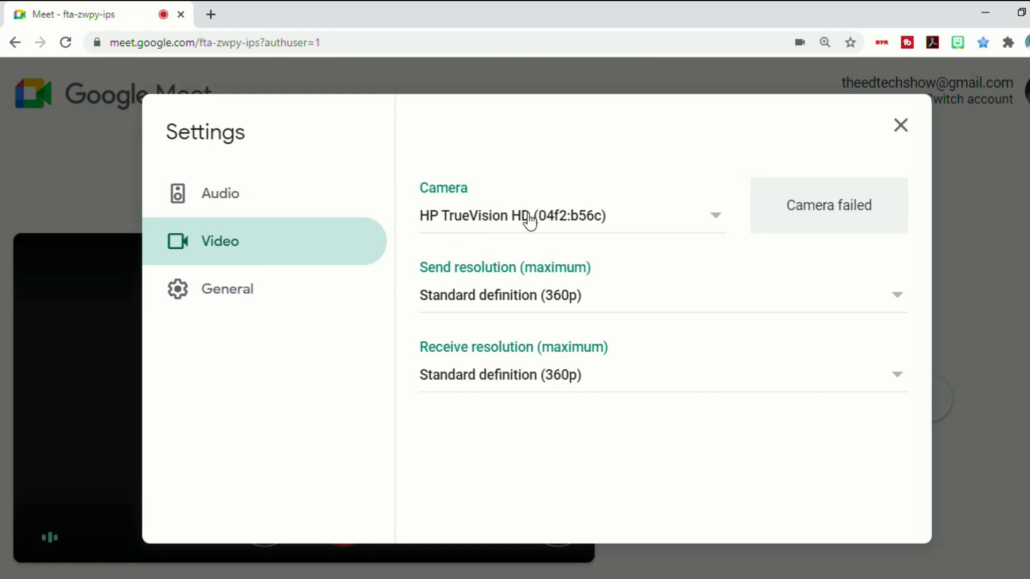
left_click(545, 220)
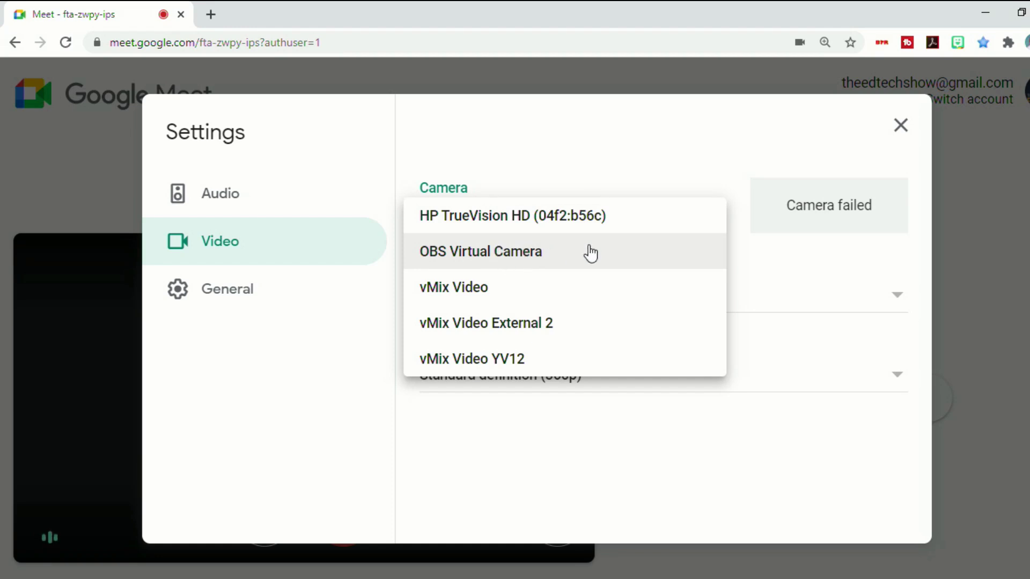
left_click(564, 252)
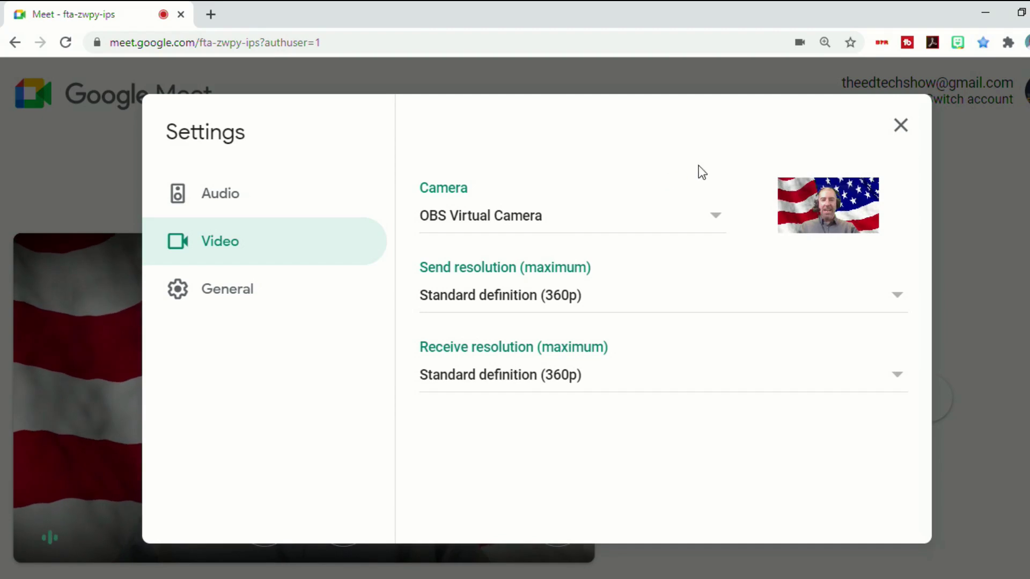
left_click(901, 128)
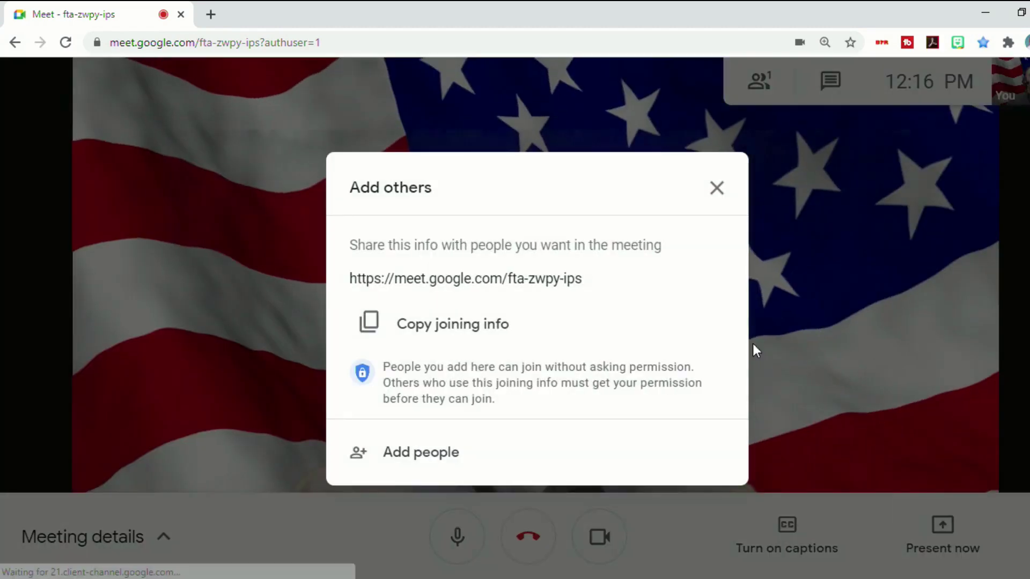
left_click(716, 186)
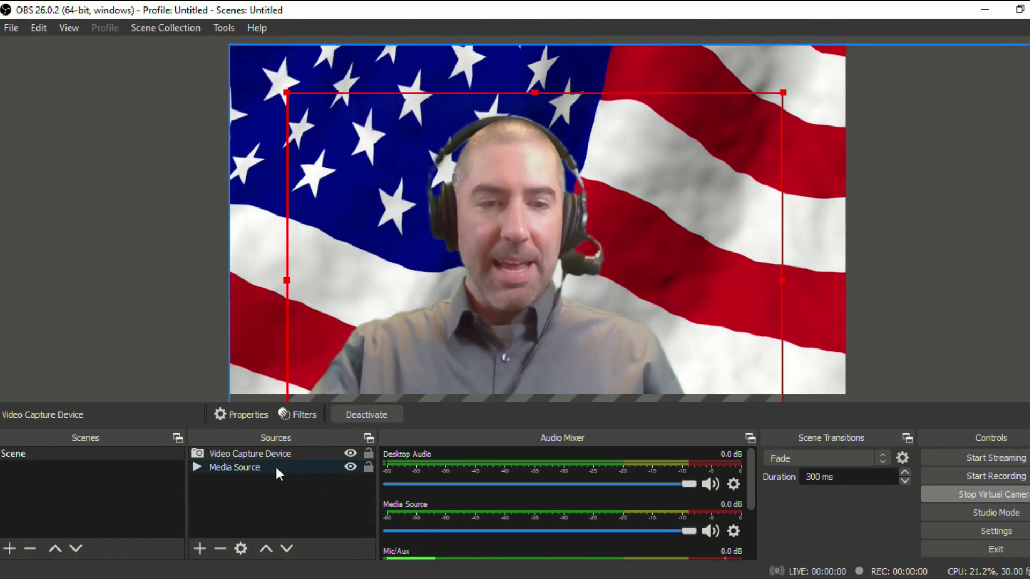
- Swap the flag background media source for the movie review set video
left_click(272, 465)
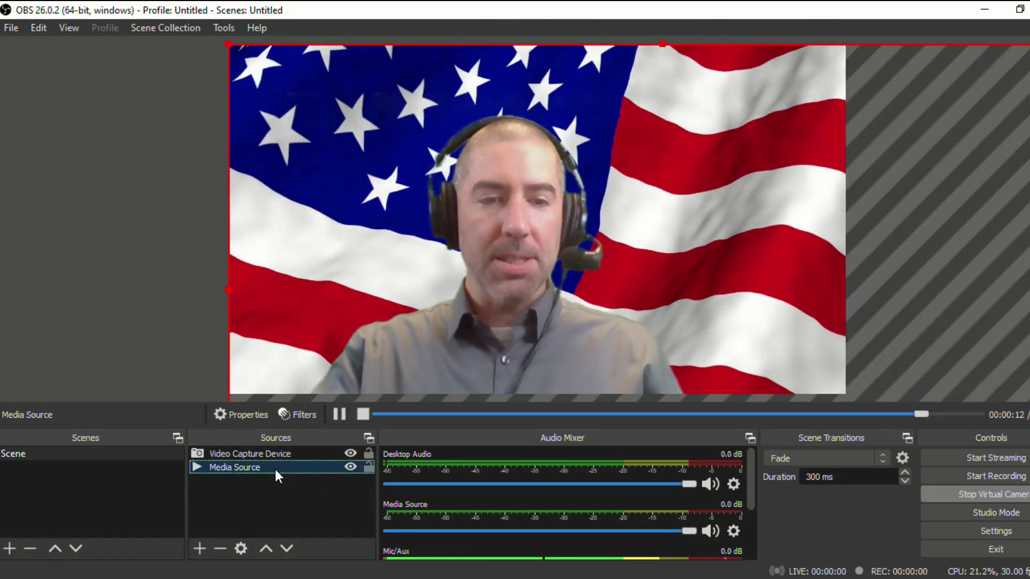
double_click(275, 469)
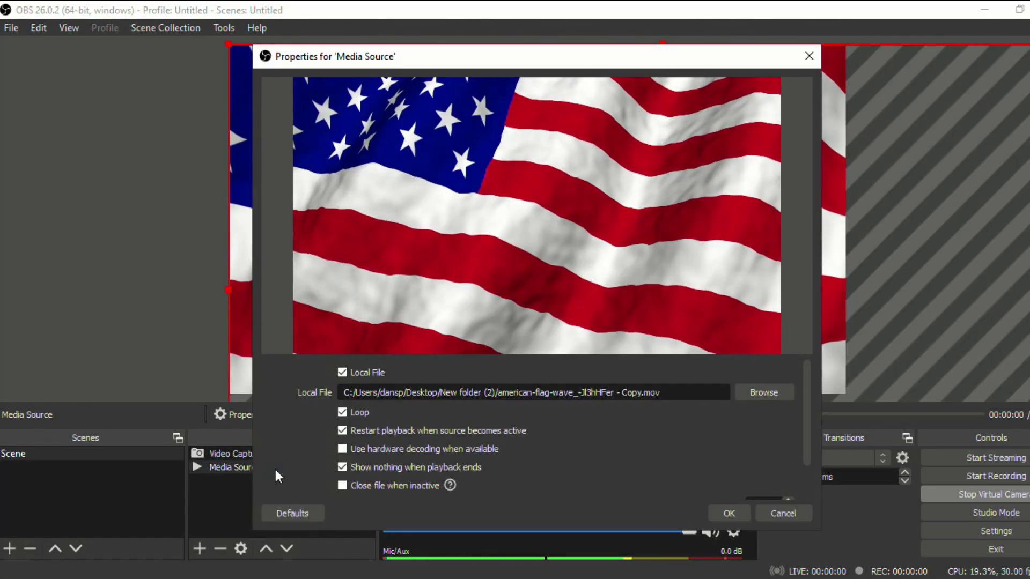
left_click(775, 391)
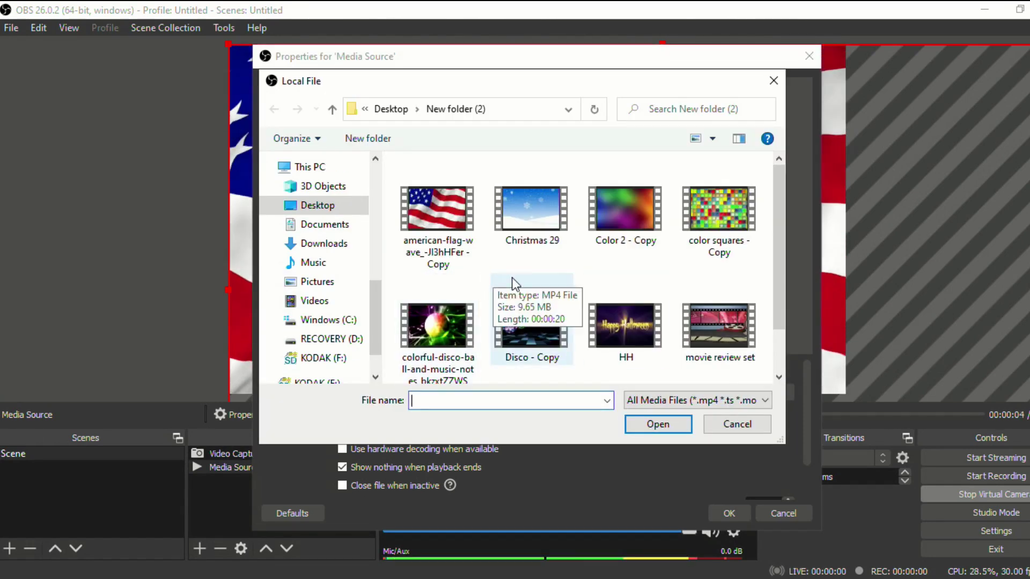
double_click(709, 317)
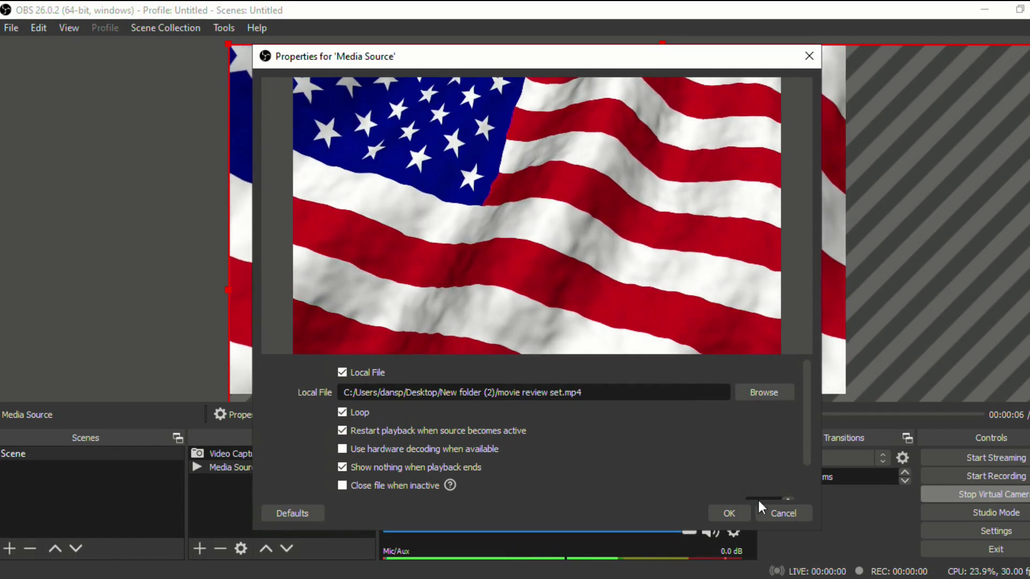
left_click(730, 512)
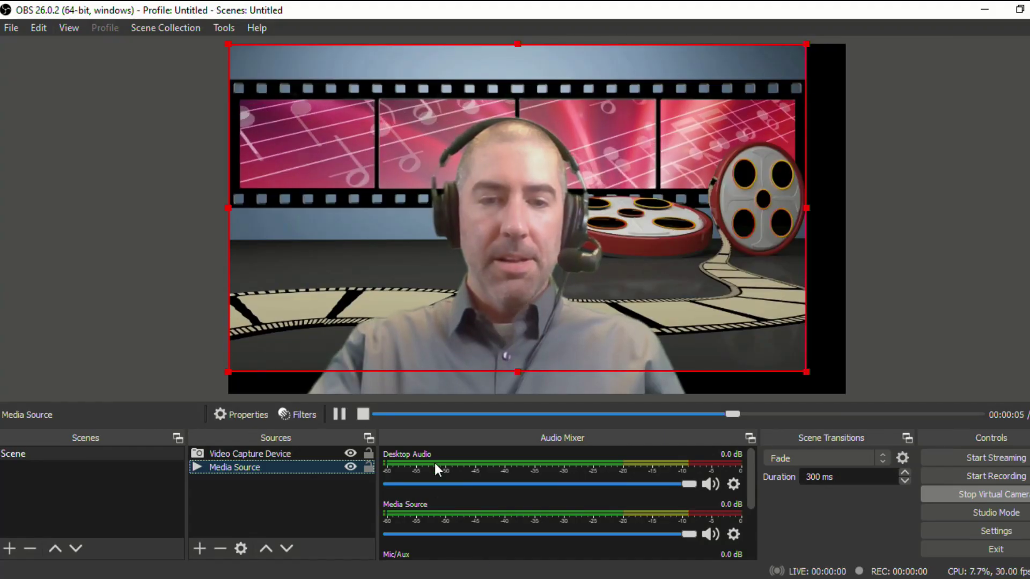
- Load the Christmas 29 snow video into the background media source instead
right_click(314, 471)
left_click(329, 460)
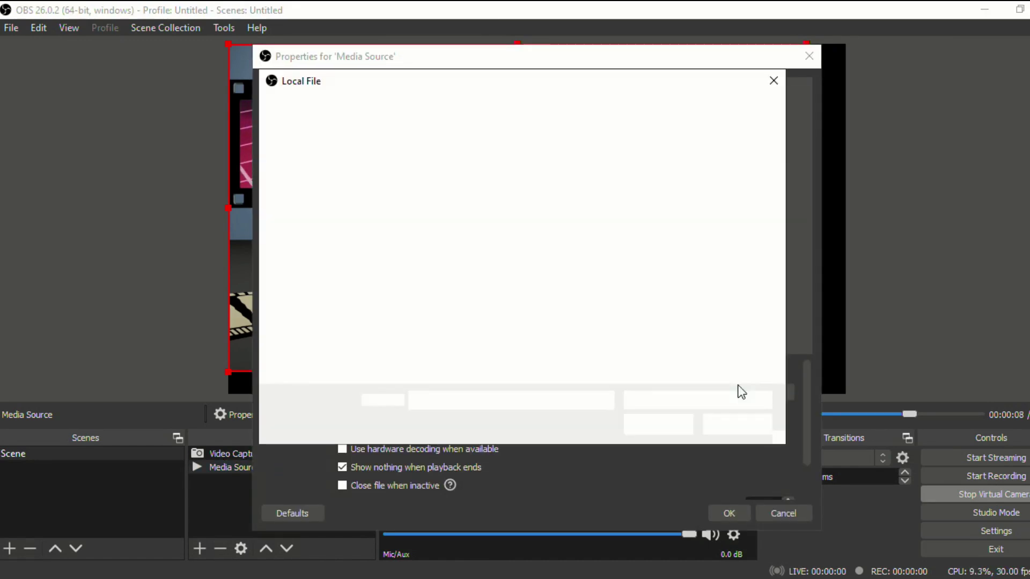
left_click(765, 394)
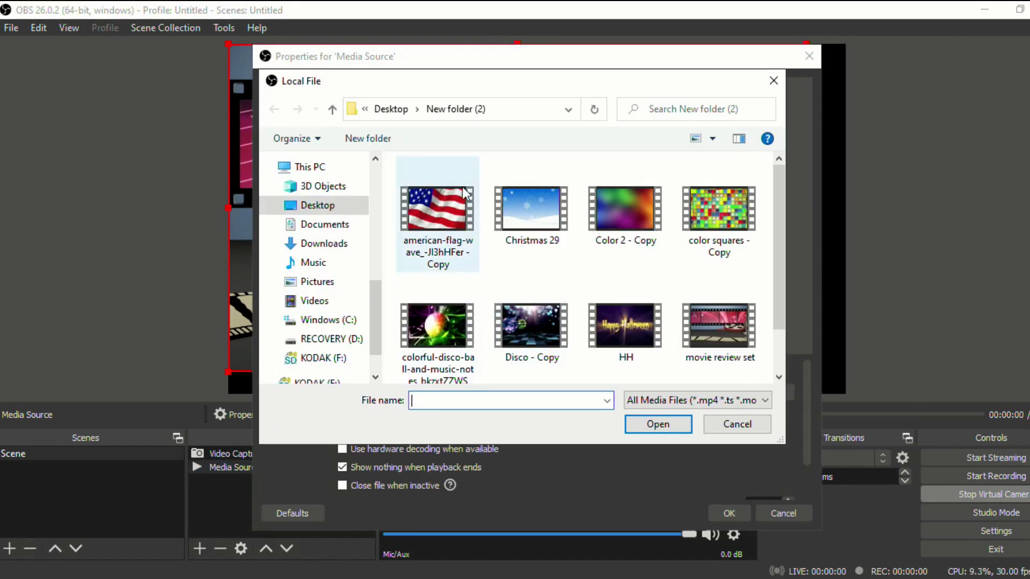
double_click(539, 216)
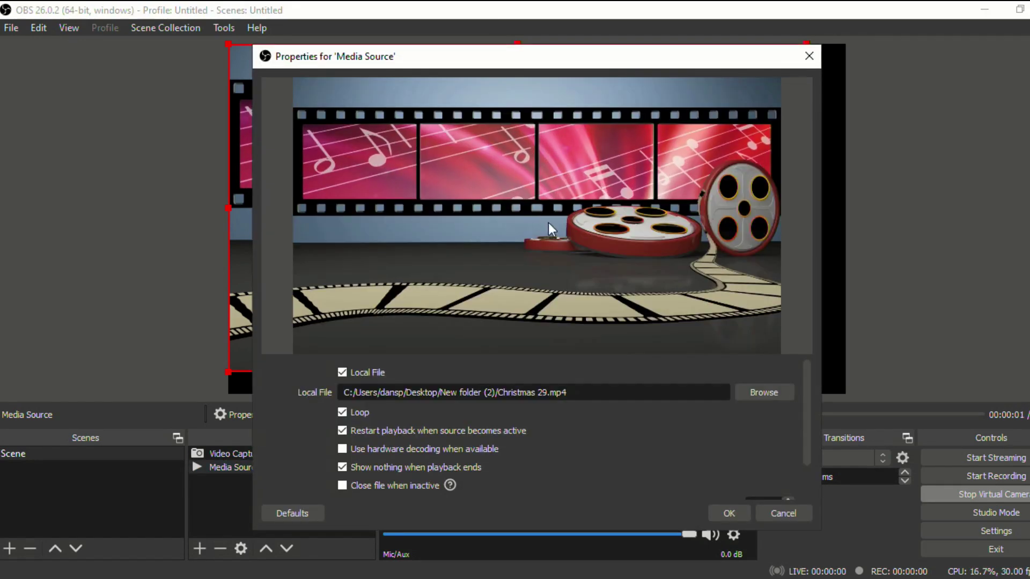
left_click(739, 513)
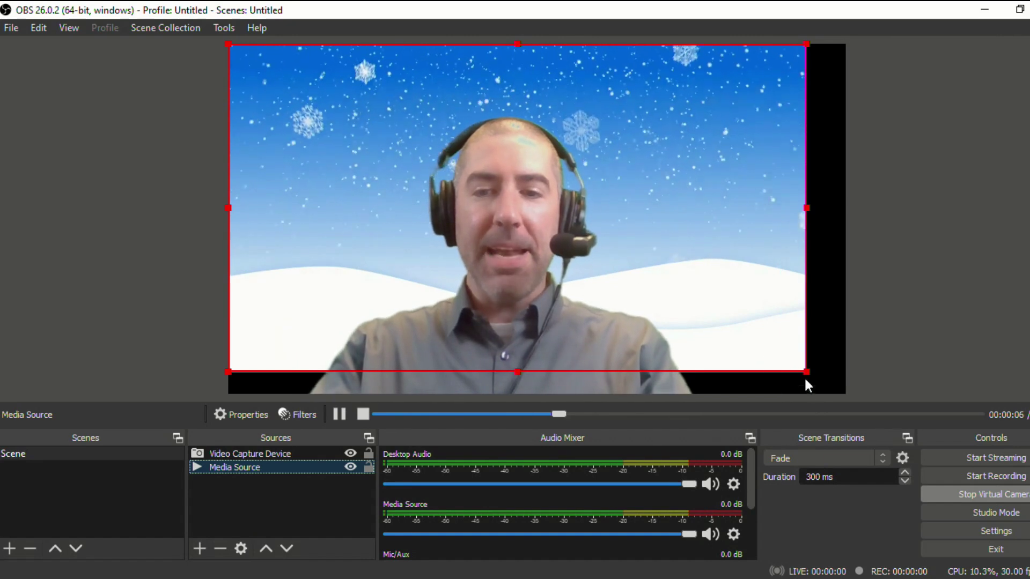
- Stretch the snow video to fill the canvas and check it in Google Meet
left_click_drag(804, 371, 841, 392)
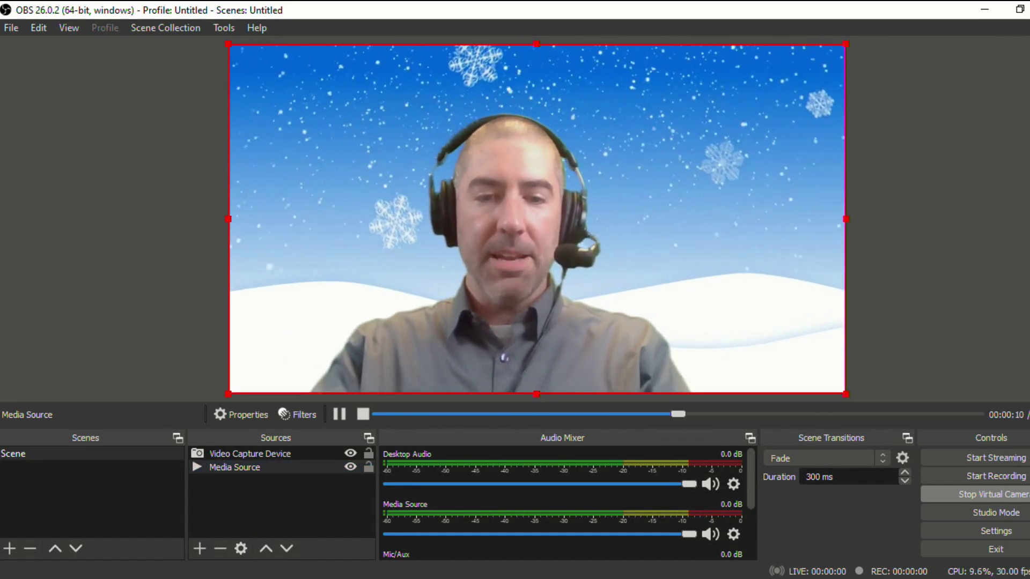
mouse_move(535, 578)
key("alt+Tab")
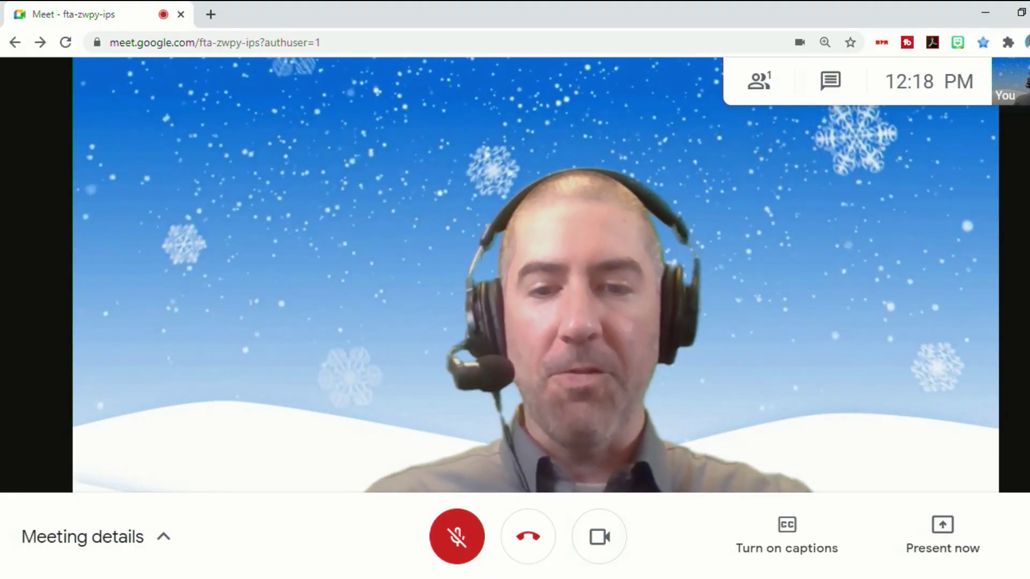
- Back in OBS, add a new text source reading 'Happy Holidays'
left_click(540, 576)
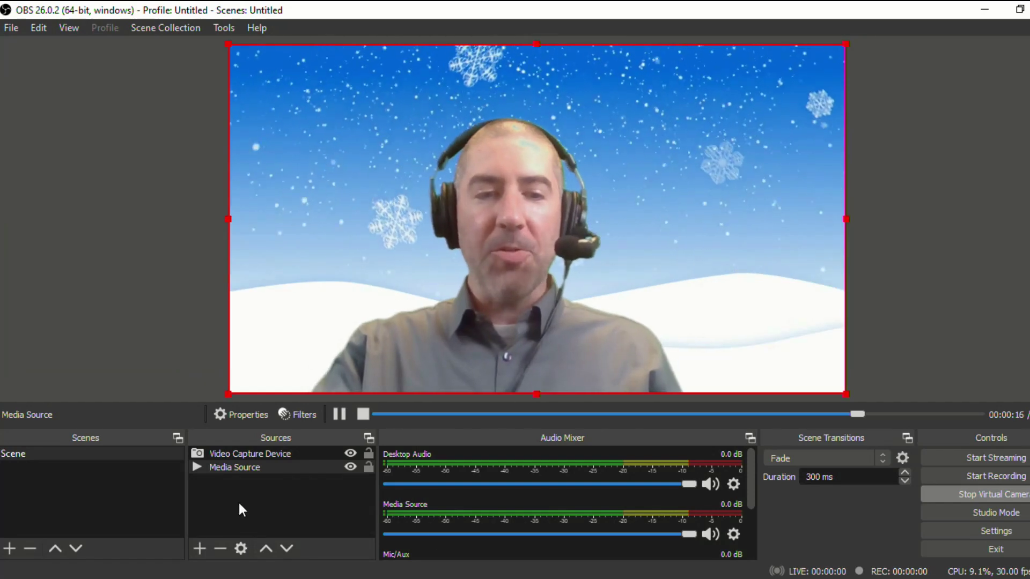
left_click(200, 548)
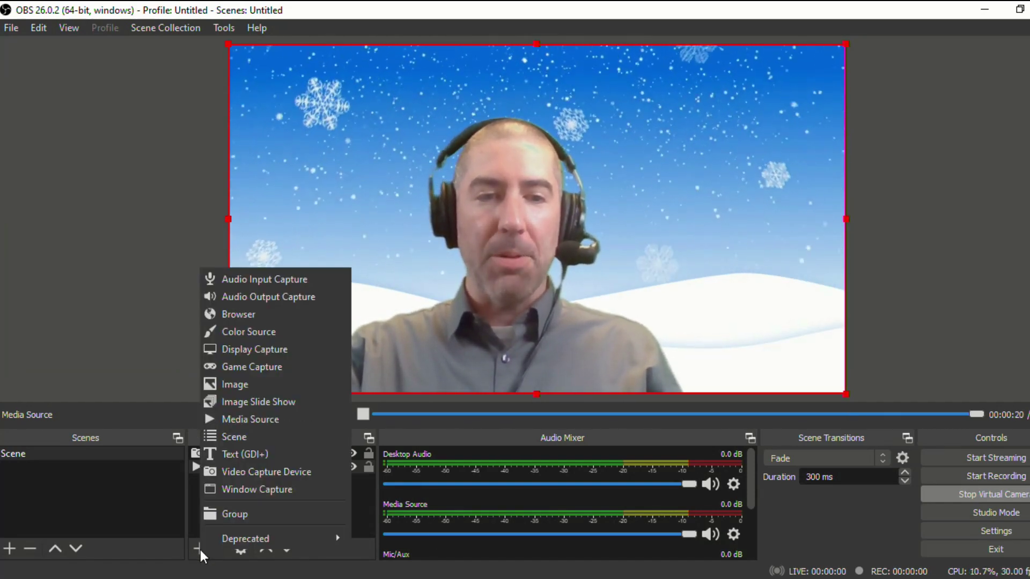
left_click(246, 454)
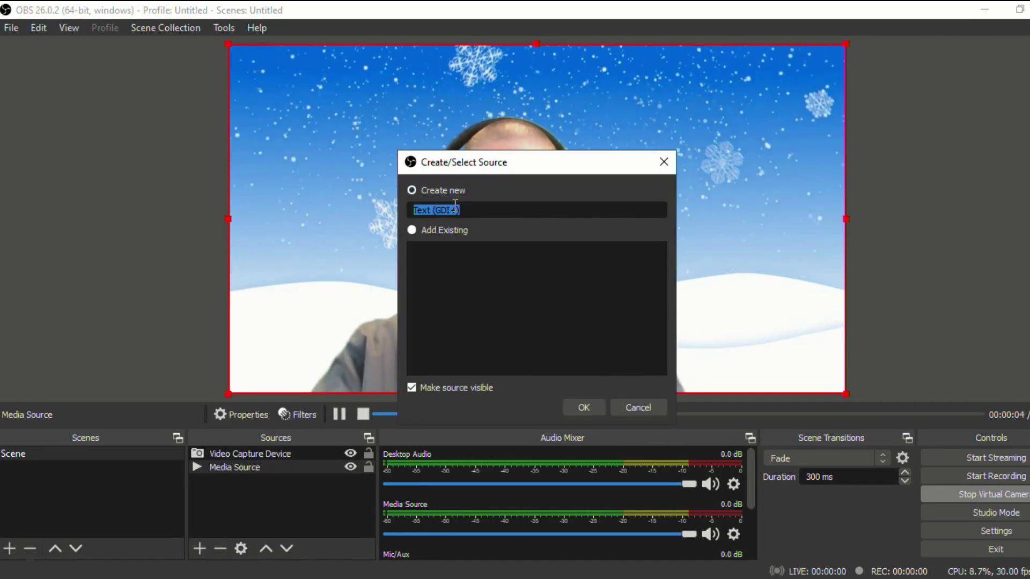
left_click(585, 408)
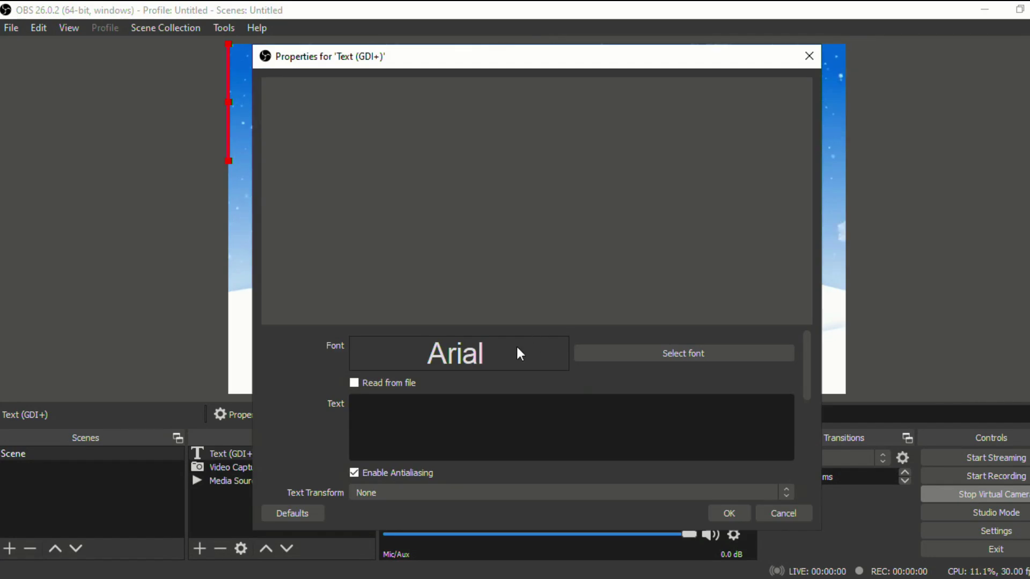
left_click(432, 412)
type("Happy Ho")
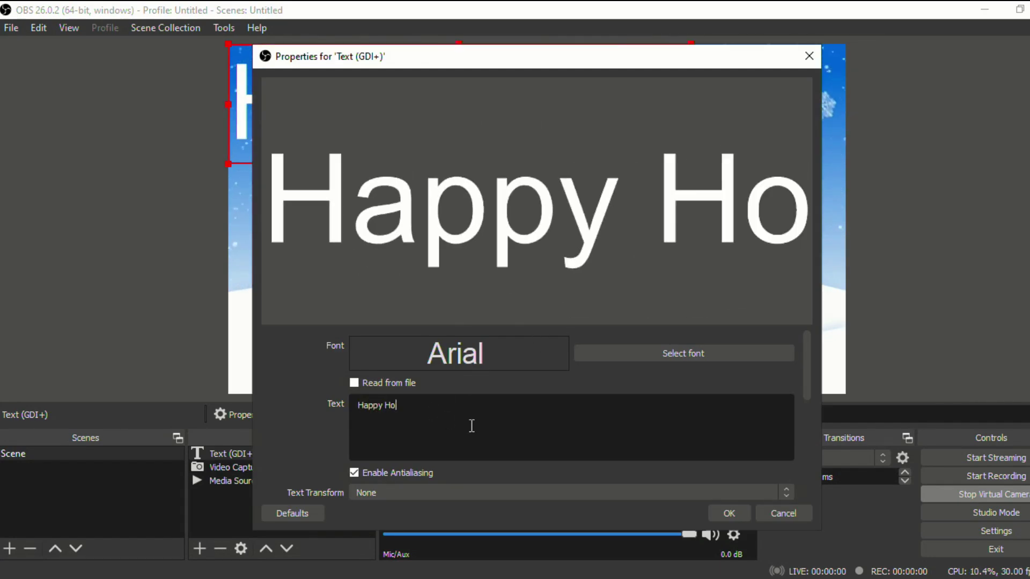
type("lidays")
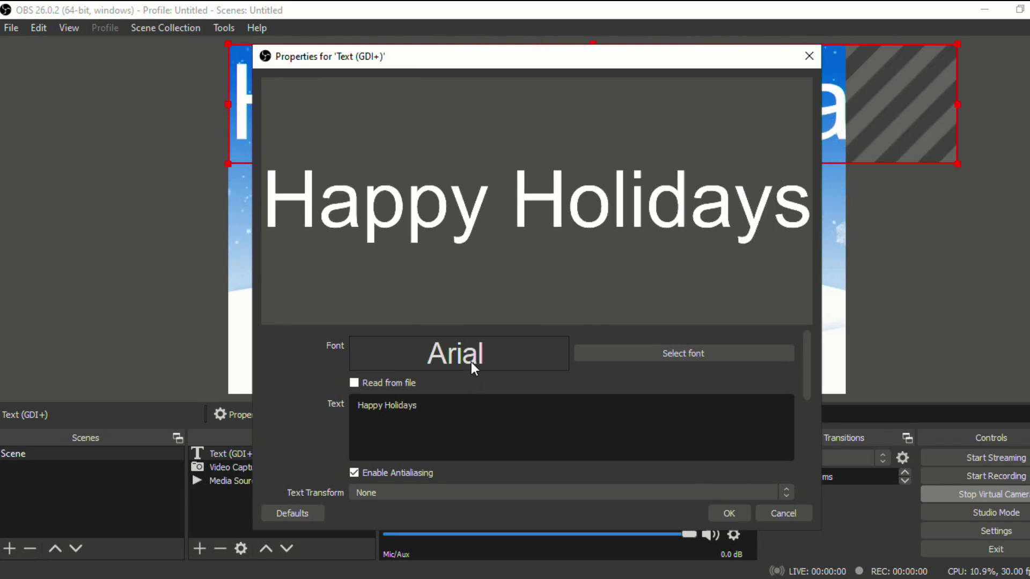
- Set the overlay font to Myriad Pro Light Semibold and apply the text source
left_click(606, 355)
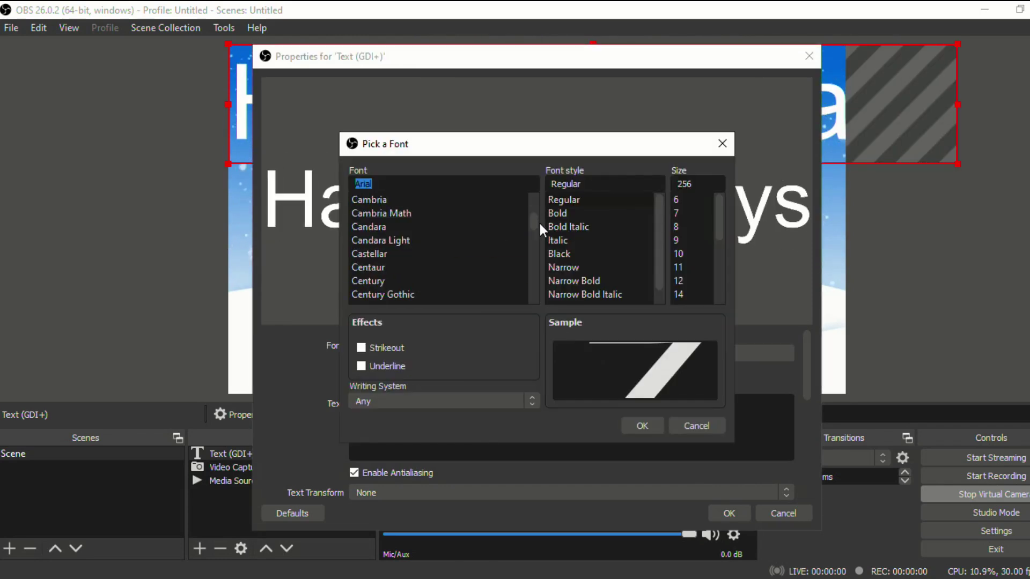
scroll(548, 257, "down", 8)
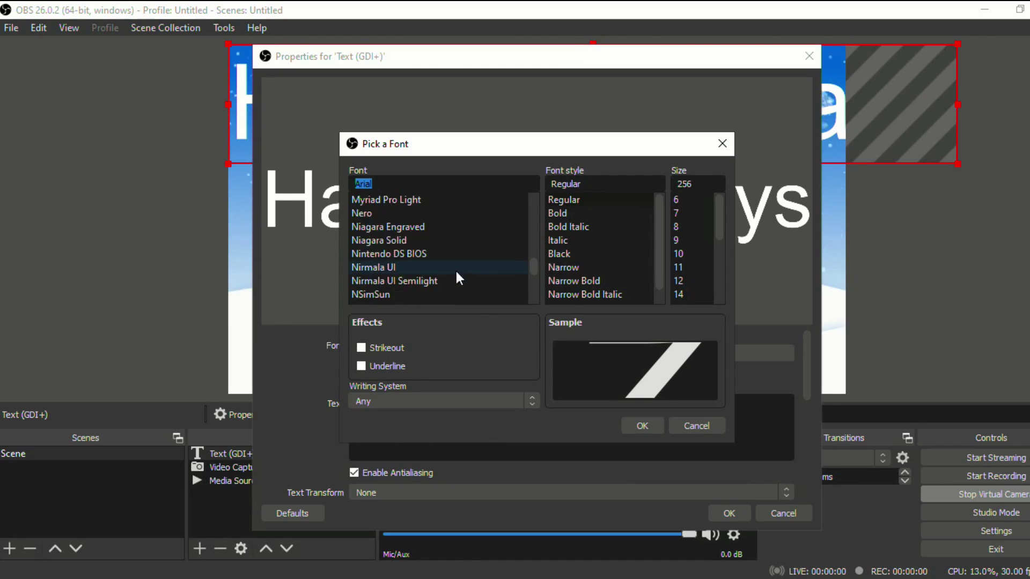
left_click(456, 198)
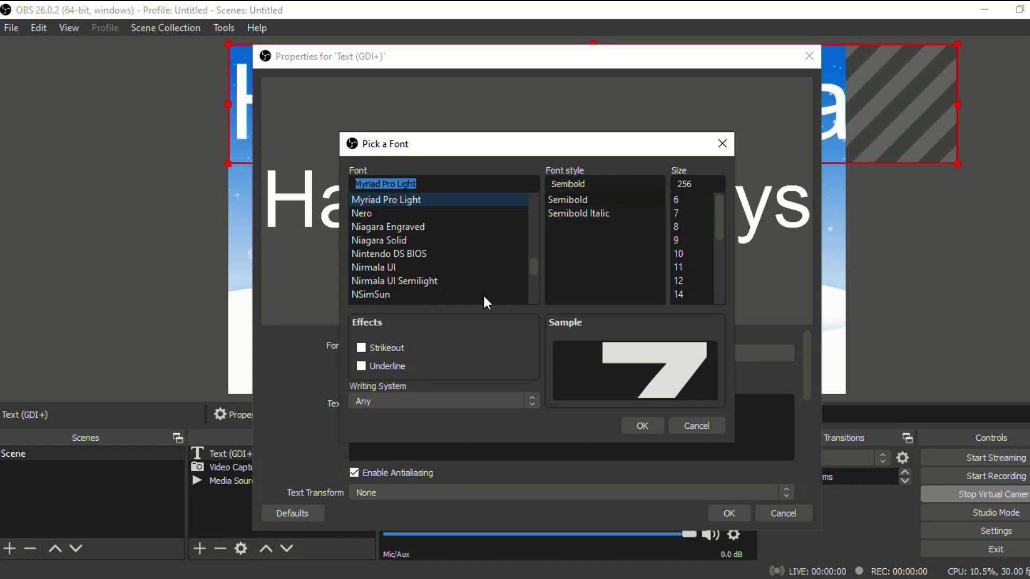
left_click(420, 396)
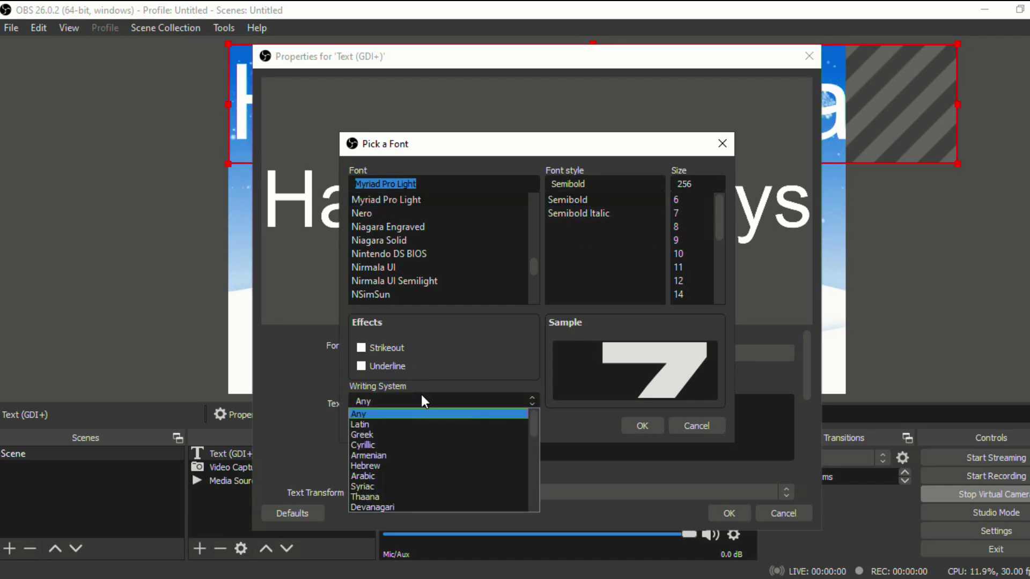
left_click(496, 376)
left_click(643, 426)
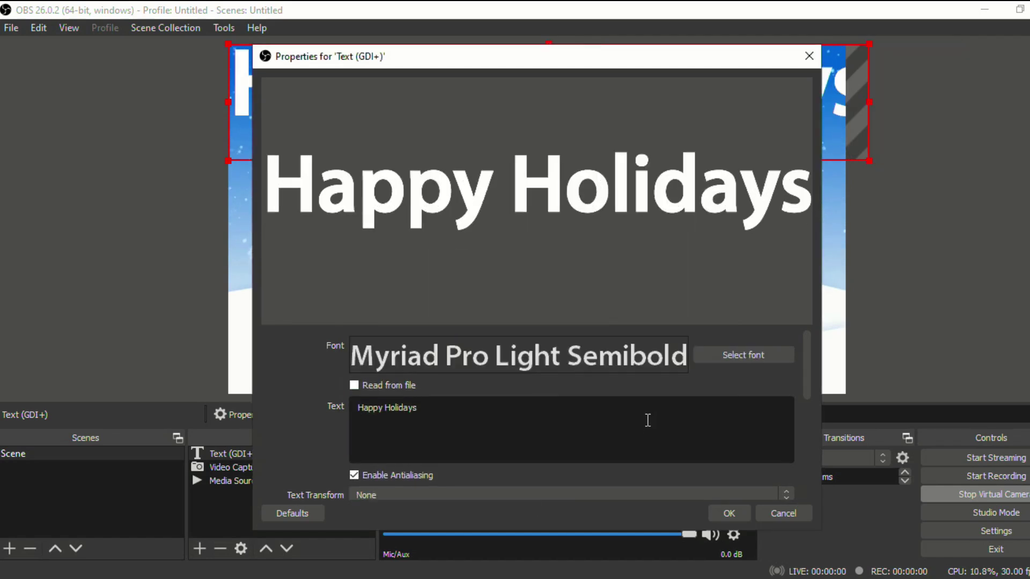
left_click(730, 513)
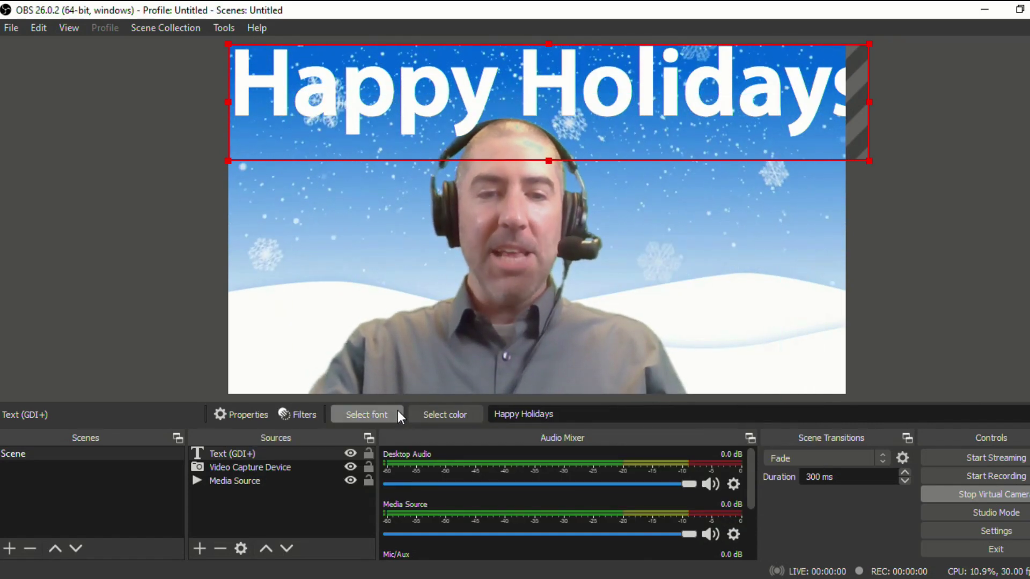
- Make the Happy Holidays text dark red and resize its box to fit the canvas width
left_click(444, 417)
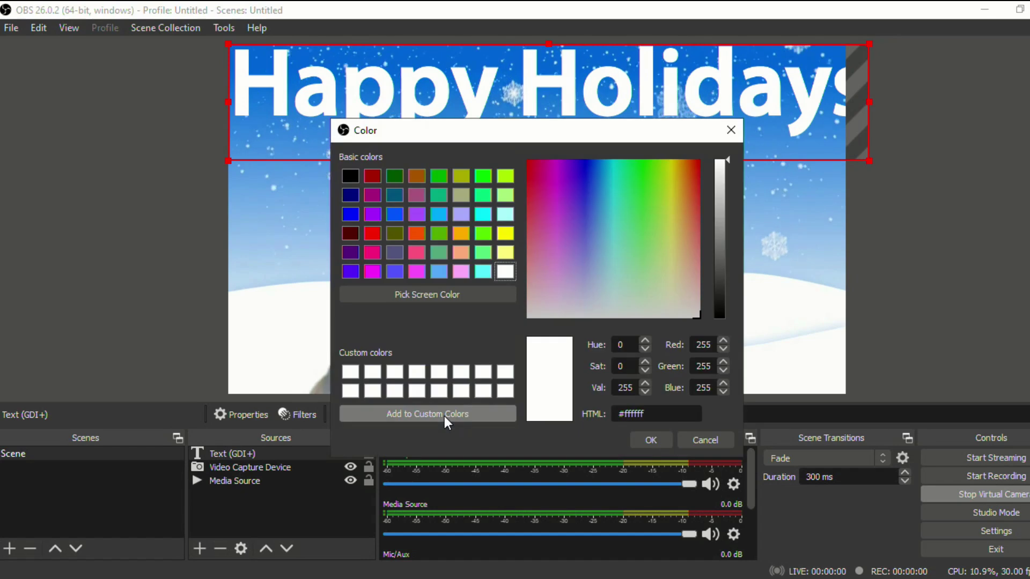
left_click(372, 175)
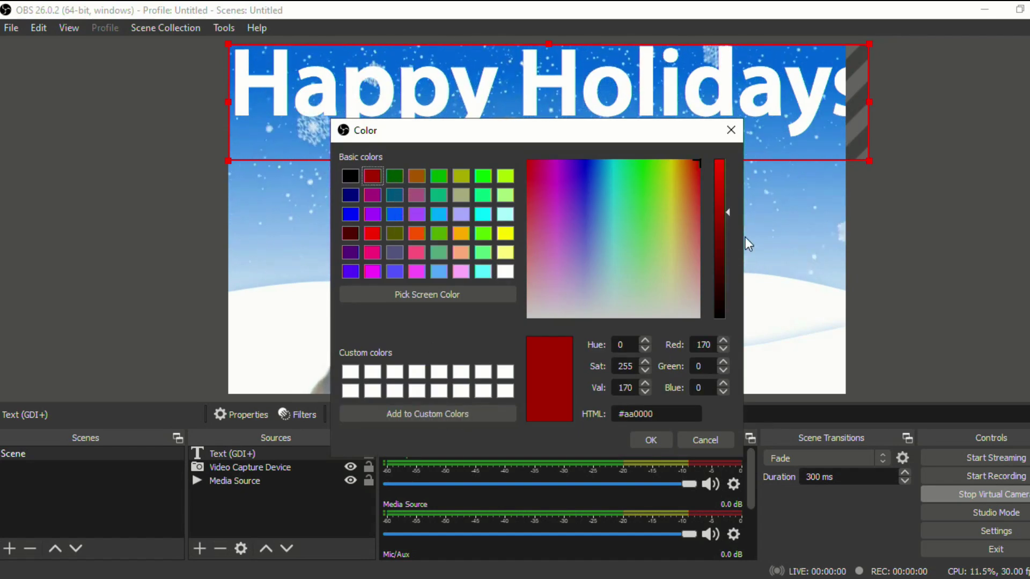
left_click(651, 439)
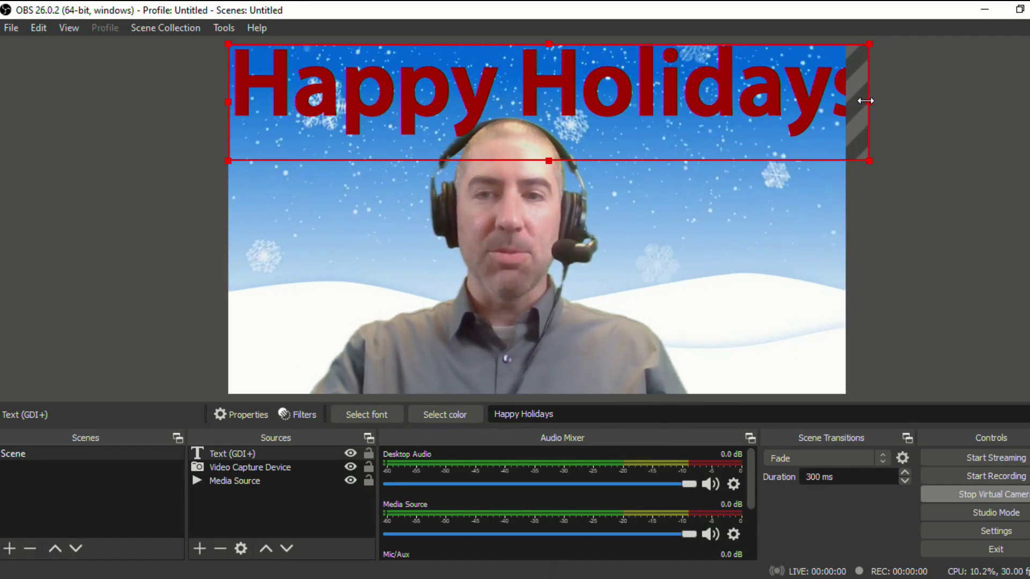
left_click_drag(866, 100, 852, 99)
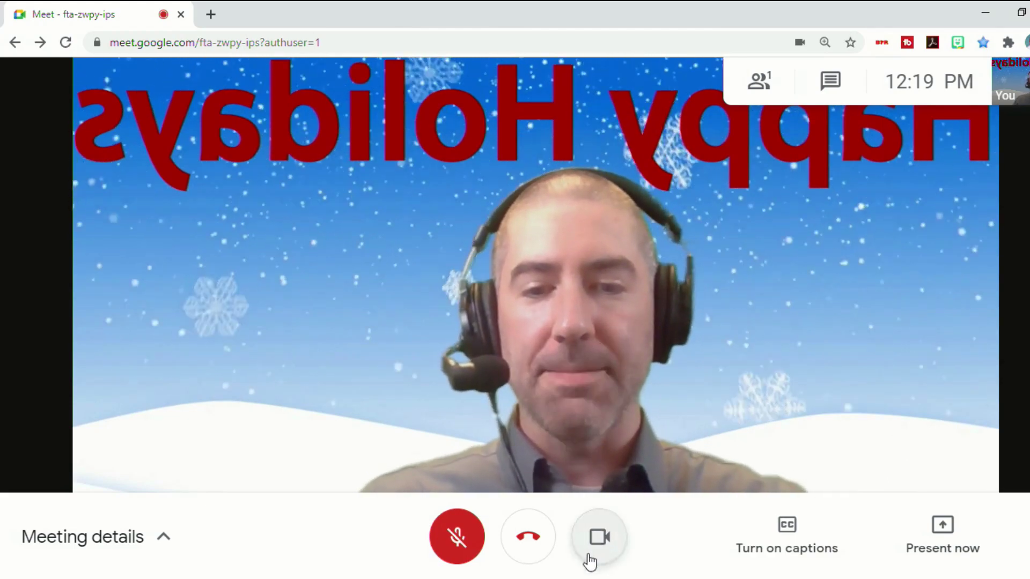
- After viewing the red Happy Holidays overlay in Meet, switch back to OBS
mouse_move(541, 577)
left_click(540, 528)
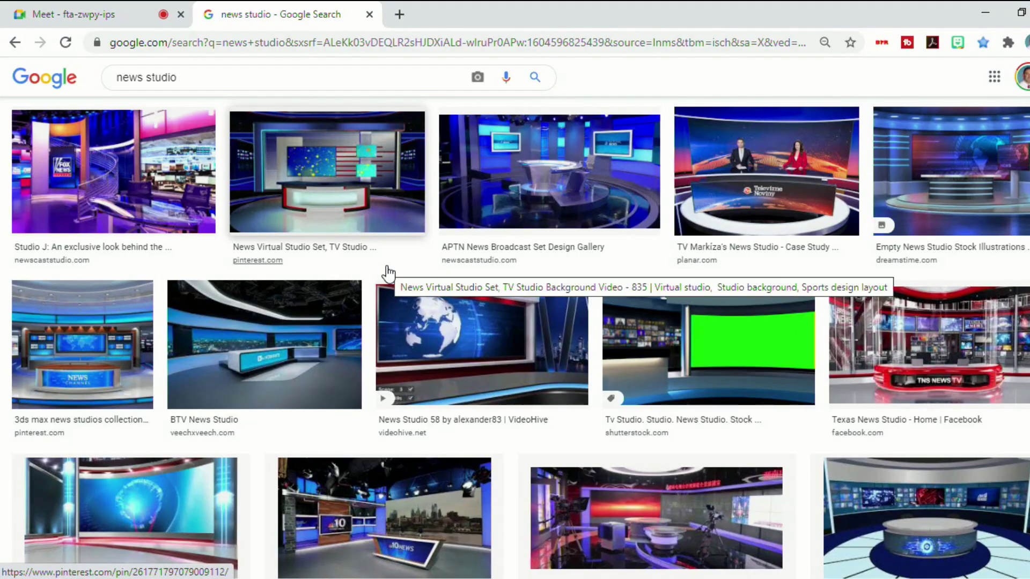
- Save the APTN news studio image from Google Images as ncs_APTN-Nationa....jpg
left_click(555, 168)
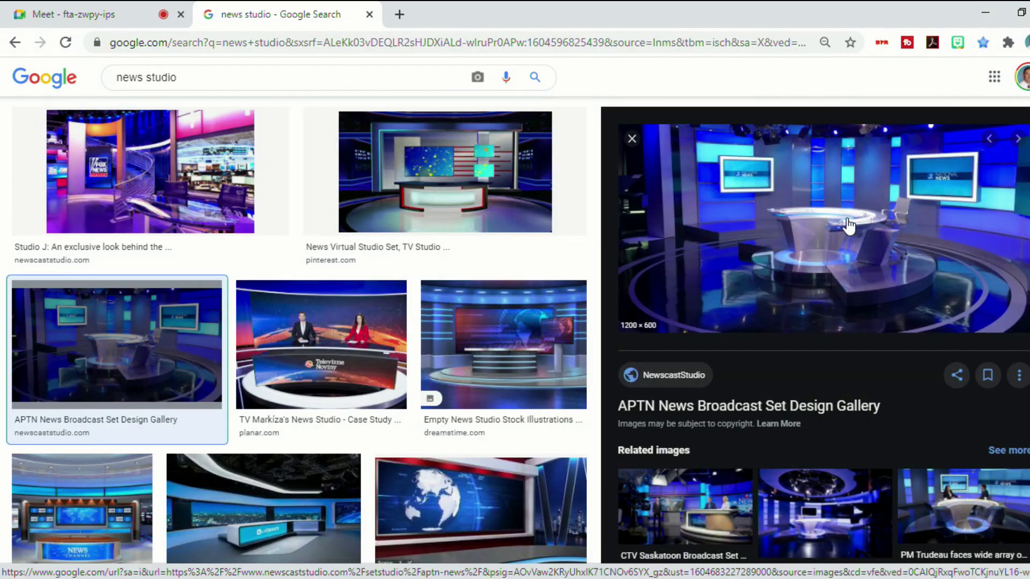
right_click(848, 221)
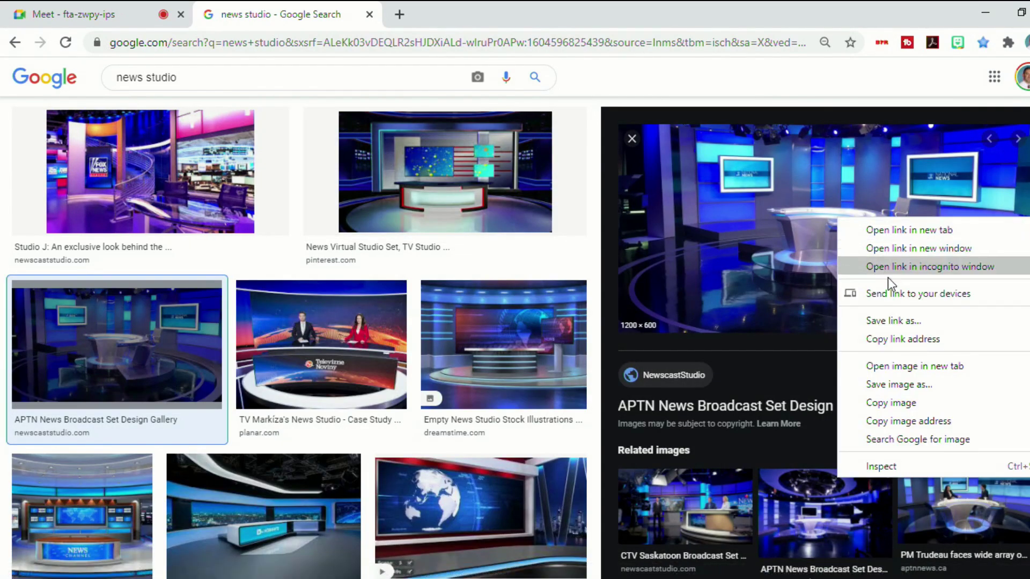
left_click(917, 385)
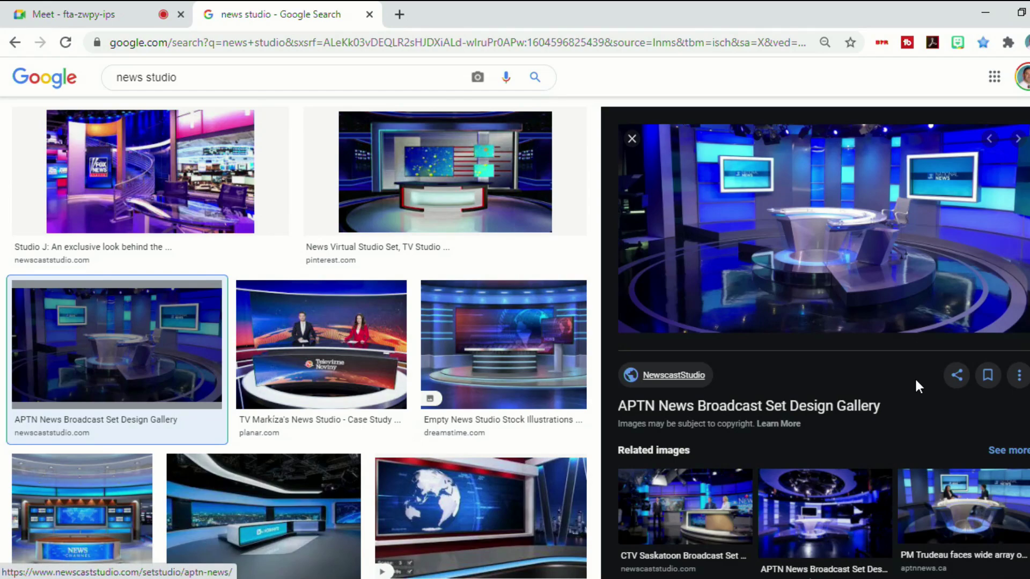
key("Return")
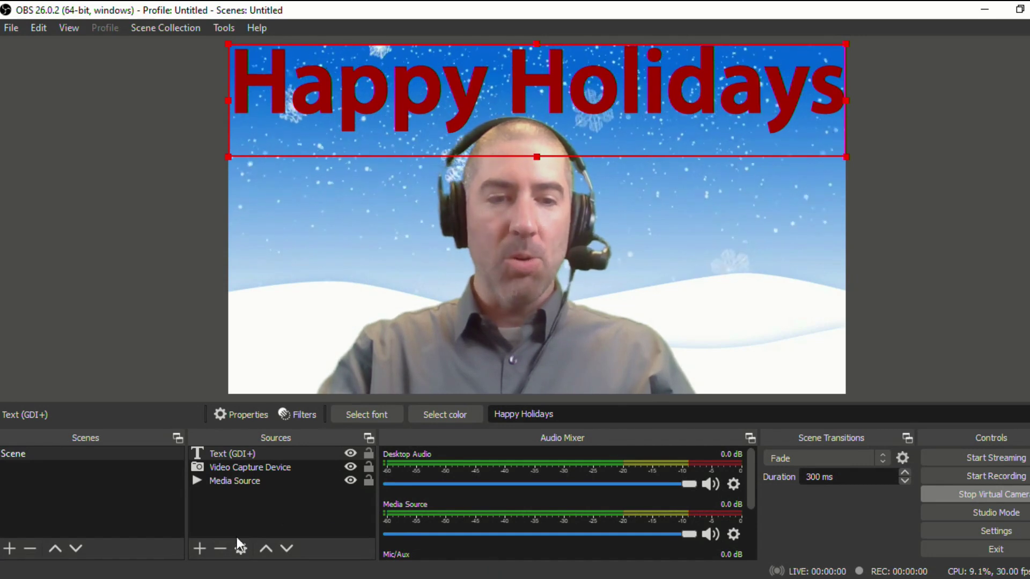
- Add the saved studio JPG as an Image source, fill the canvas, and move it below text and webcam
left_click(199, 549)
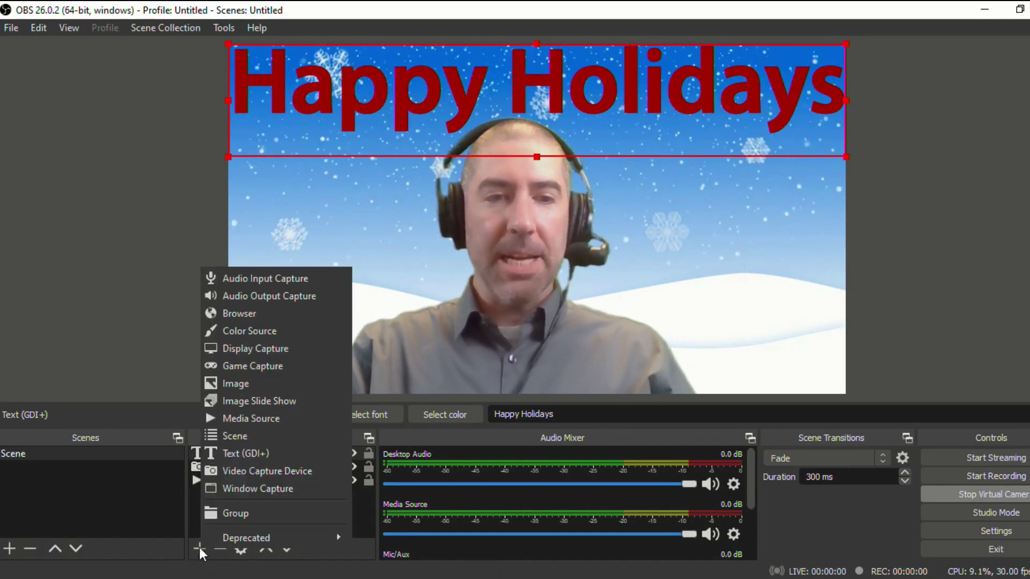
left_click(250, 390)
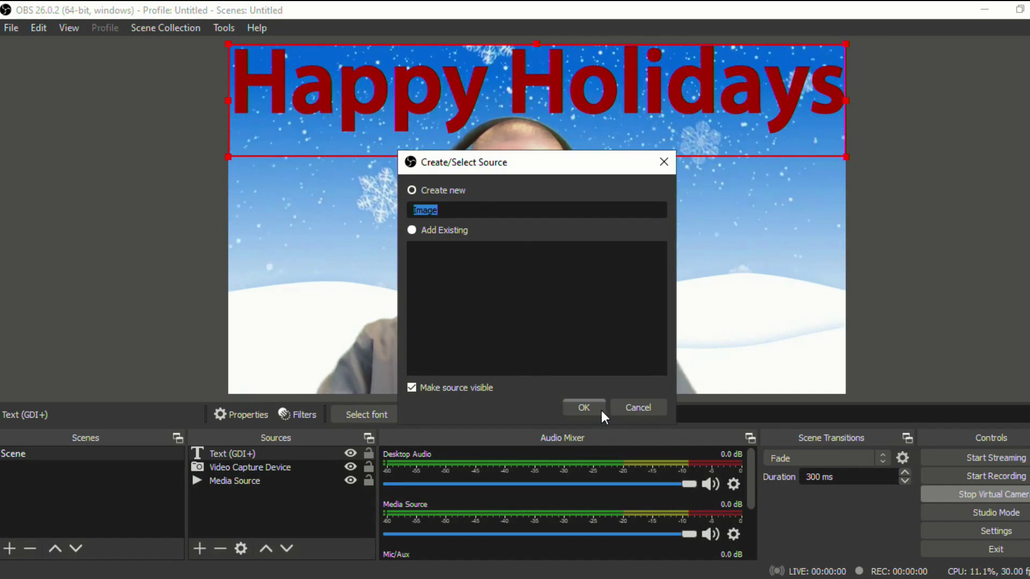
left_click(581, 403)
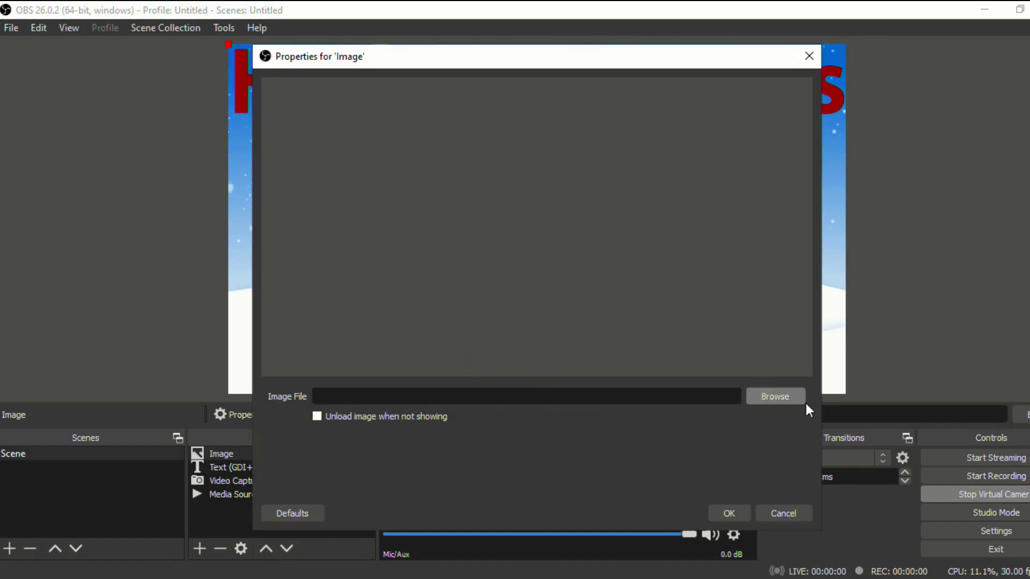
left_click(784, 396)
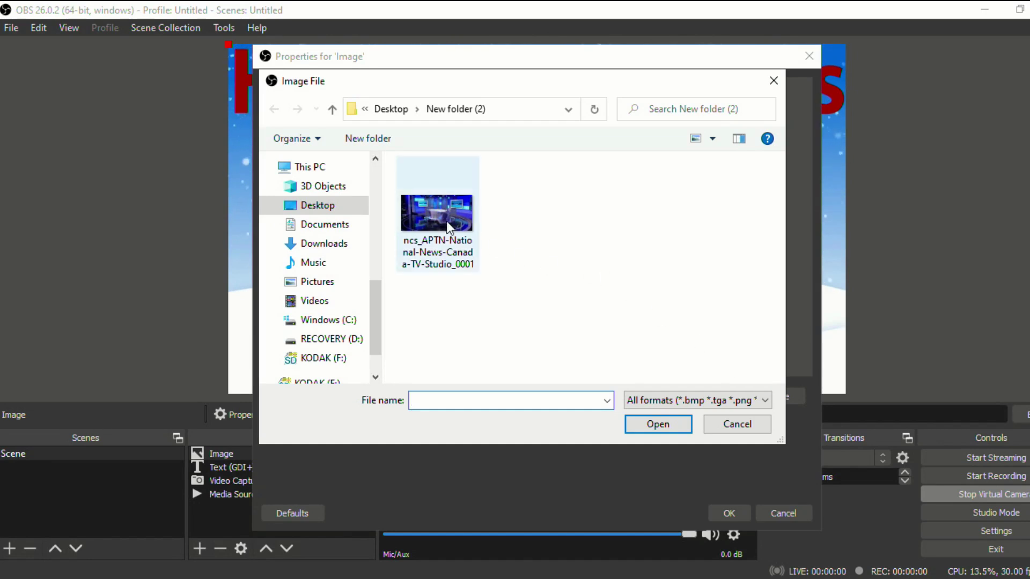
left_click(671, 425)
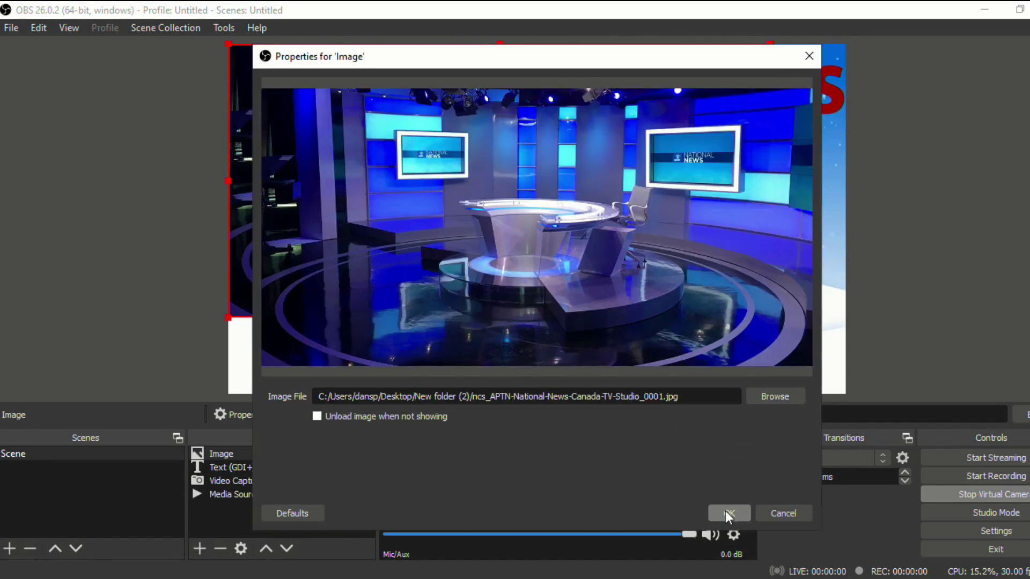
left_click(729, 513)
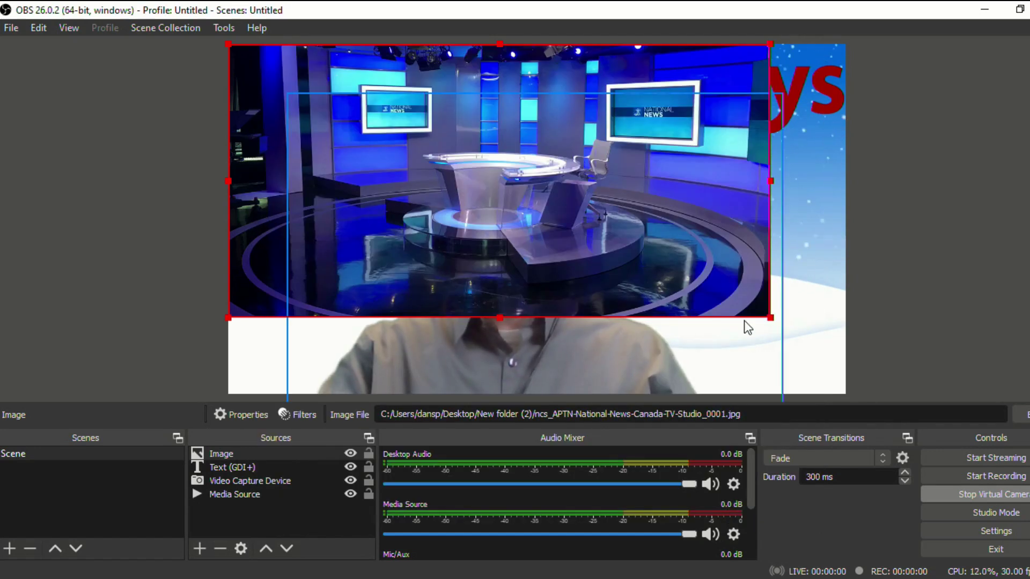
left_click_drag(771, 317, 917, 395)
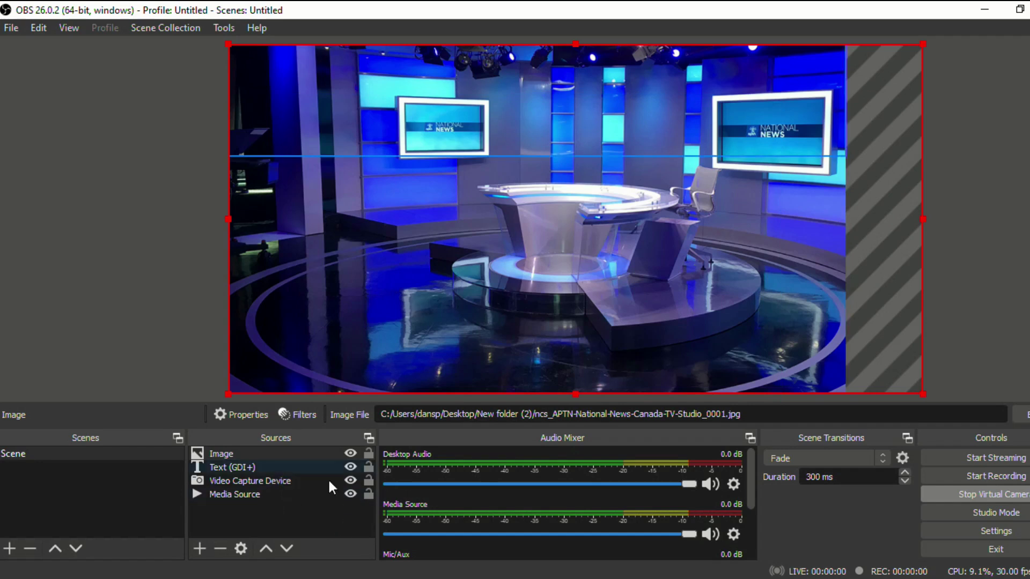
left_click(287, 548)
left_click(288, 549)
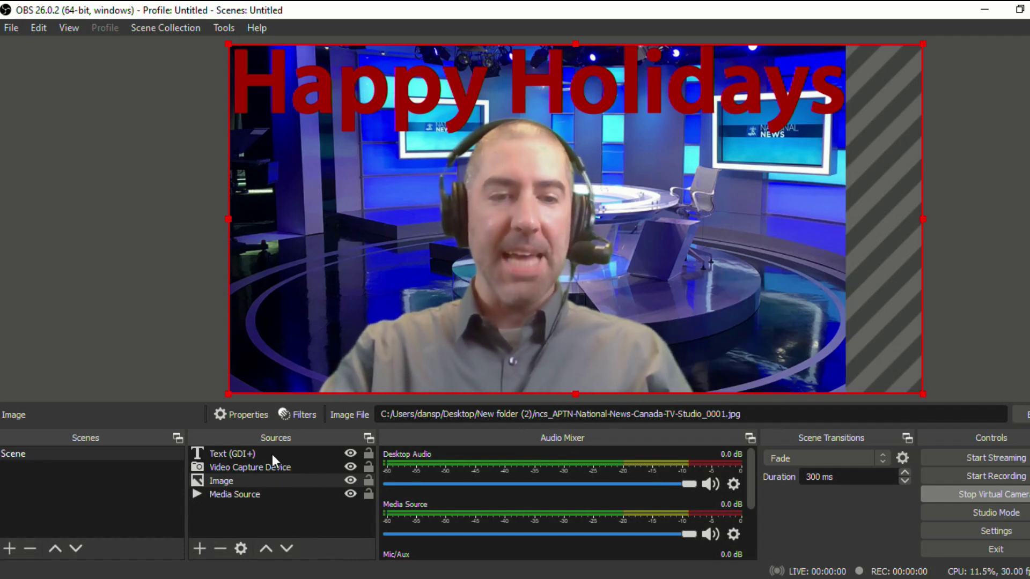
- Delete the Text (GDI+) Happy Holidays source, then toggle the webcam's visibility off and on
left_click(247, 454)
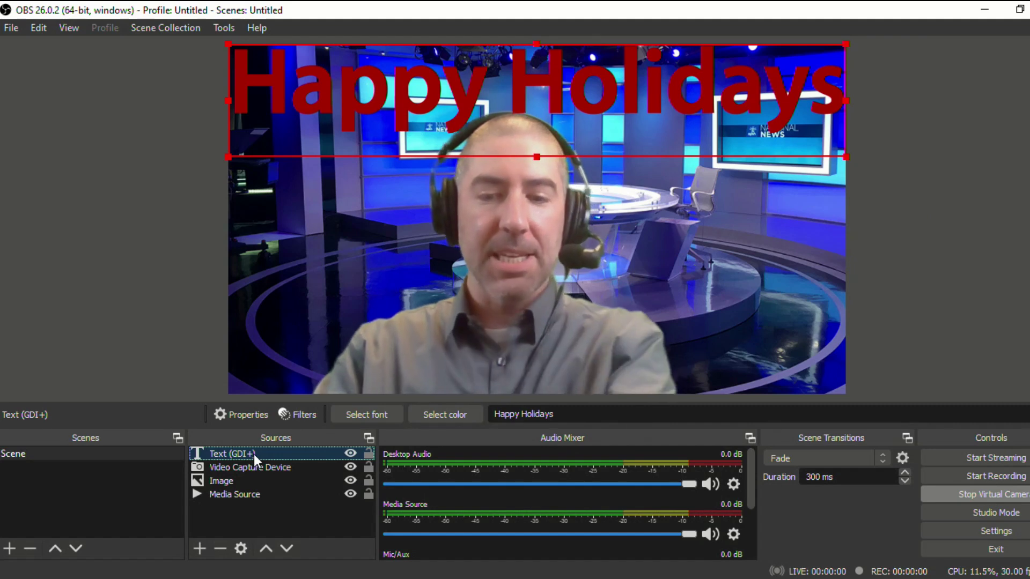
key("Delete")
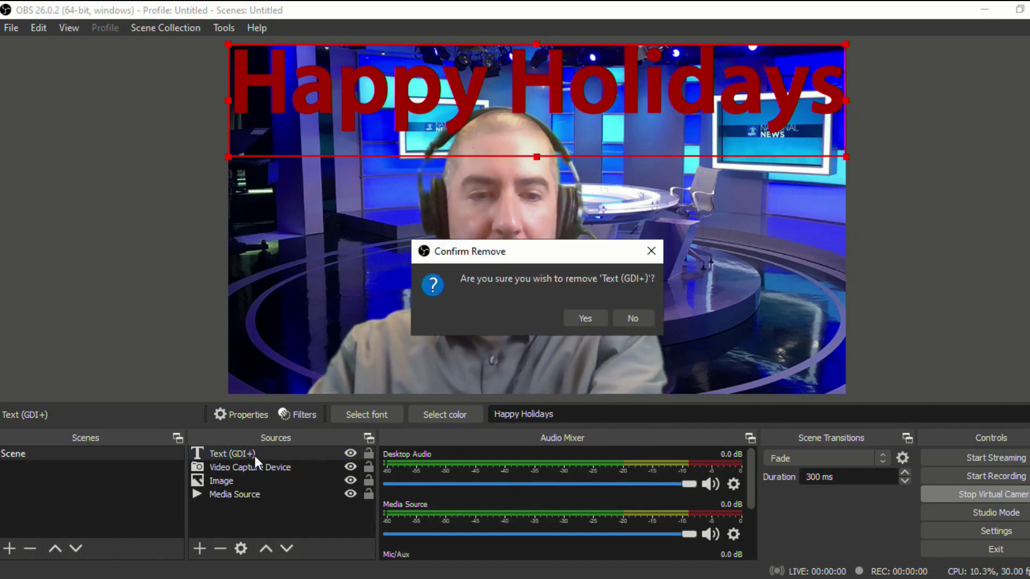
left_click(586, 319)
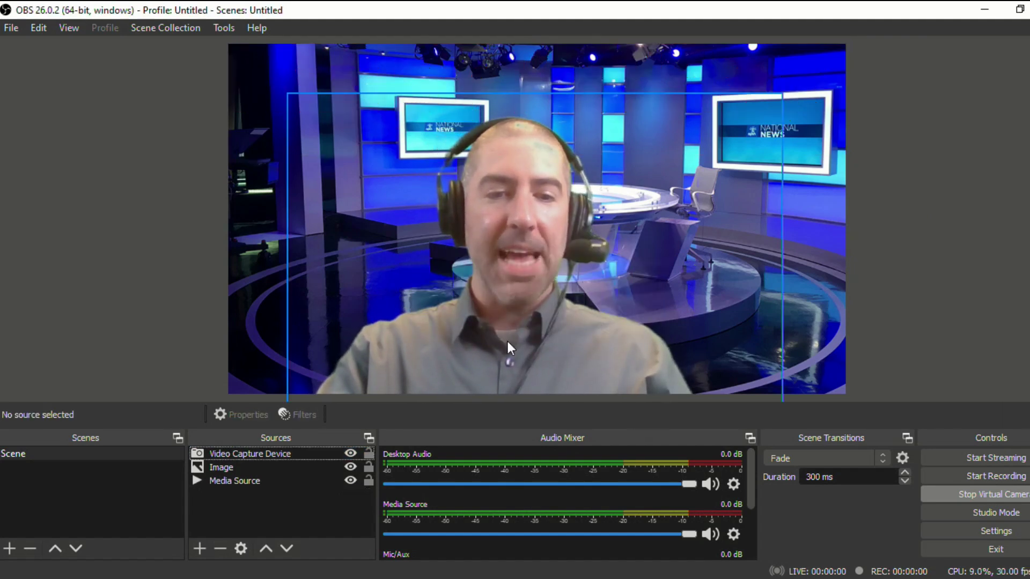
left_click(350, 453)
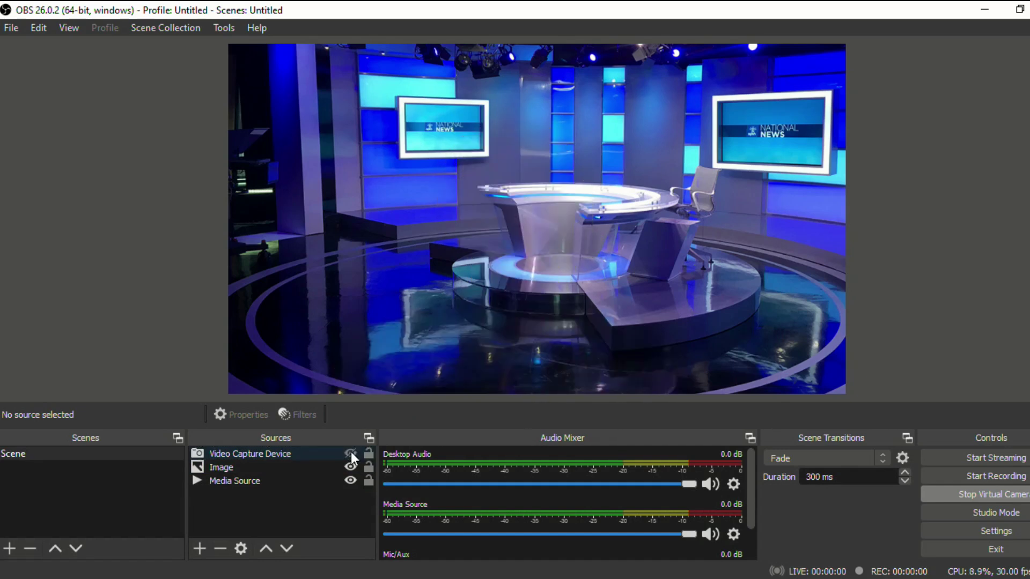
left_click(350, 453)
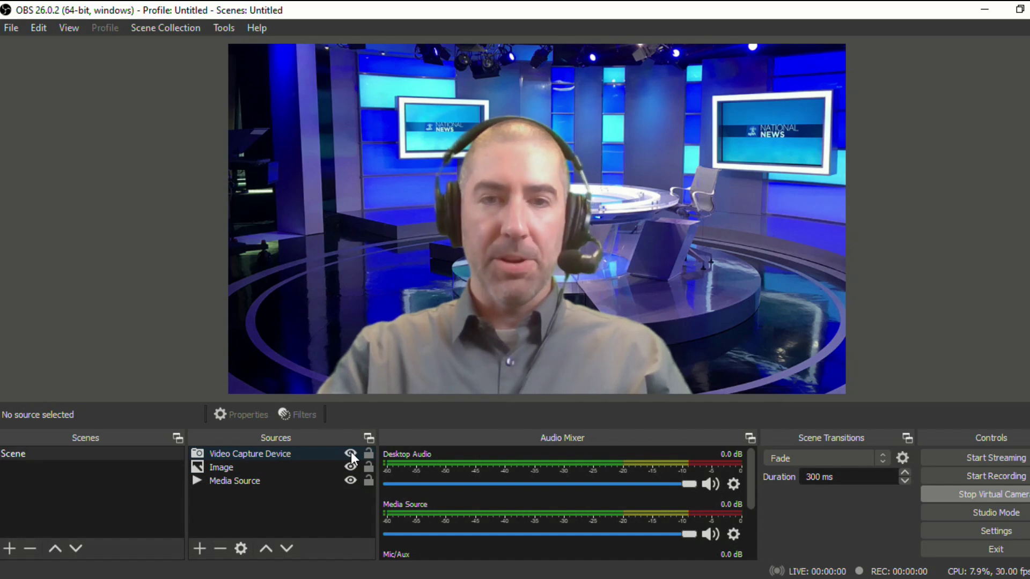